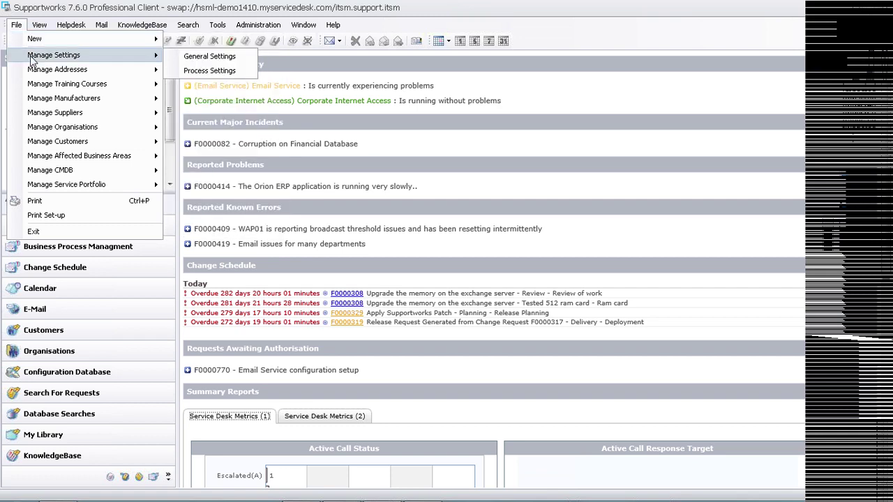
Dismiss the Helpdesk menu and open the Manage Service Portfolio Services search.
mouse_move(63, 24)
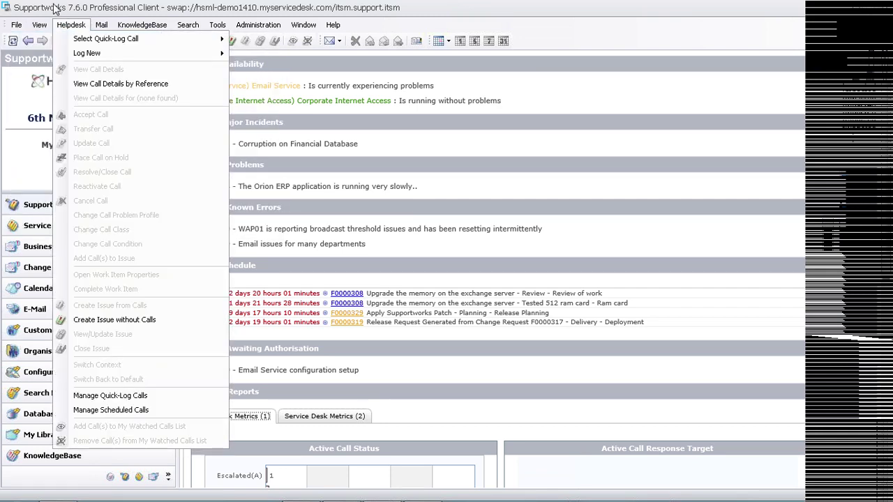
left_click(54, 8)
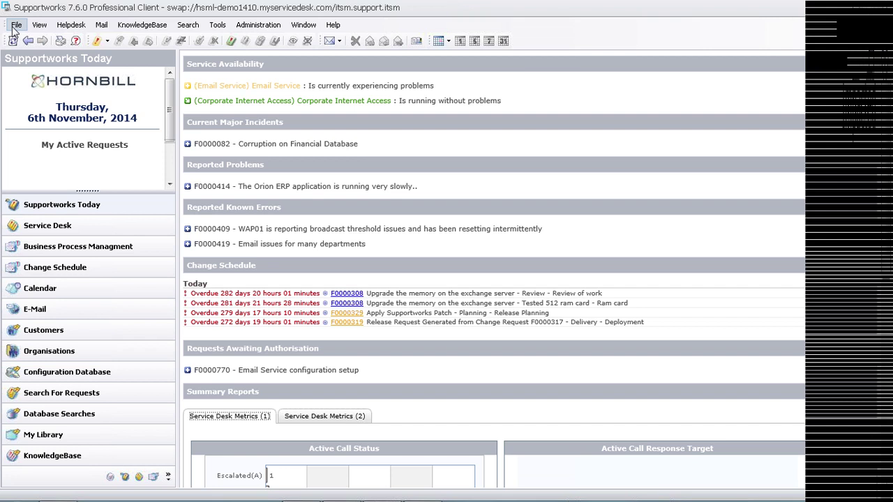
left_click(17, 26)
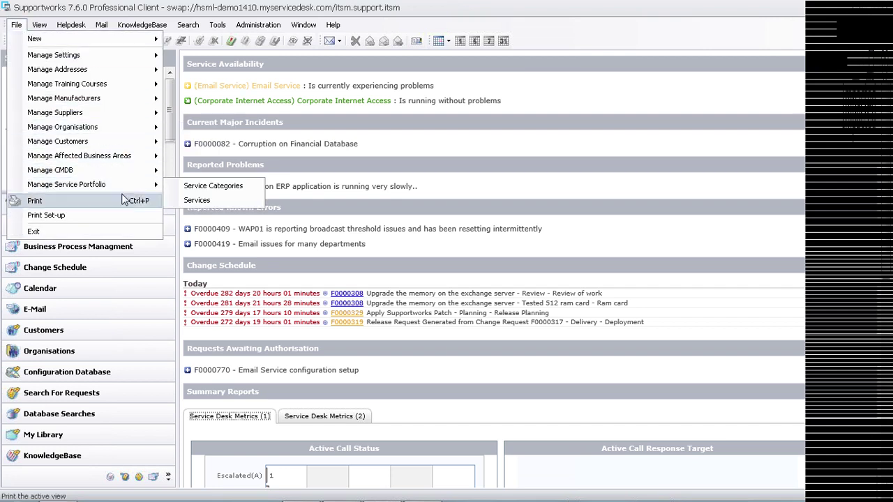
left_click(188, 201)
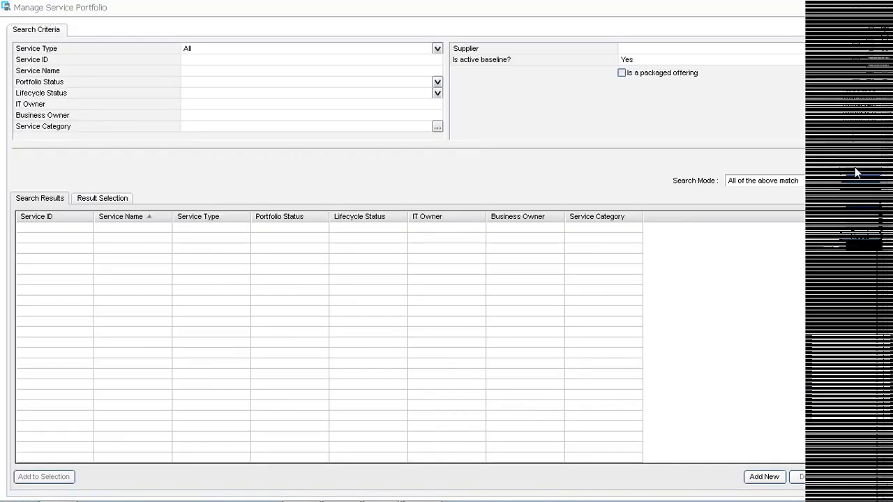
Close the service portfolio search window and exit the Supportworks client.
left_click(503, 287)
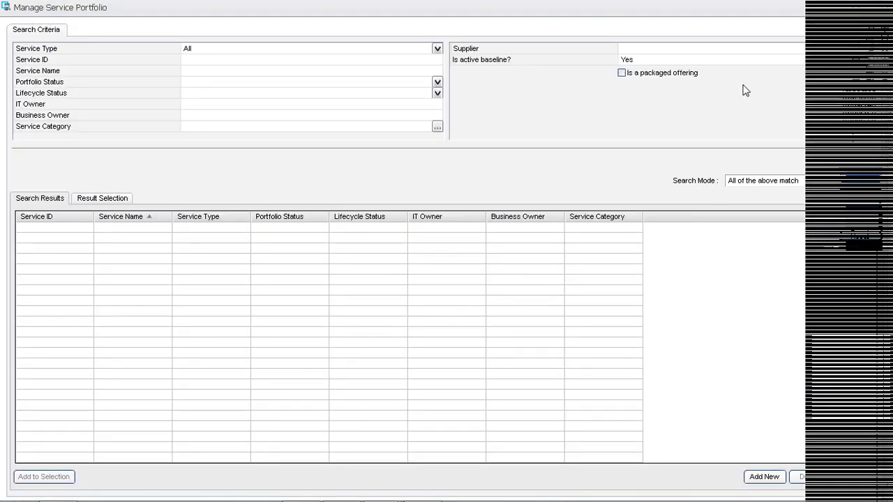
left_click(885, 12)
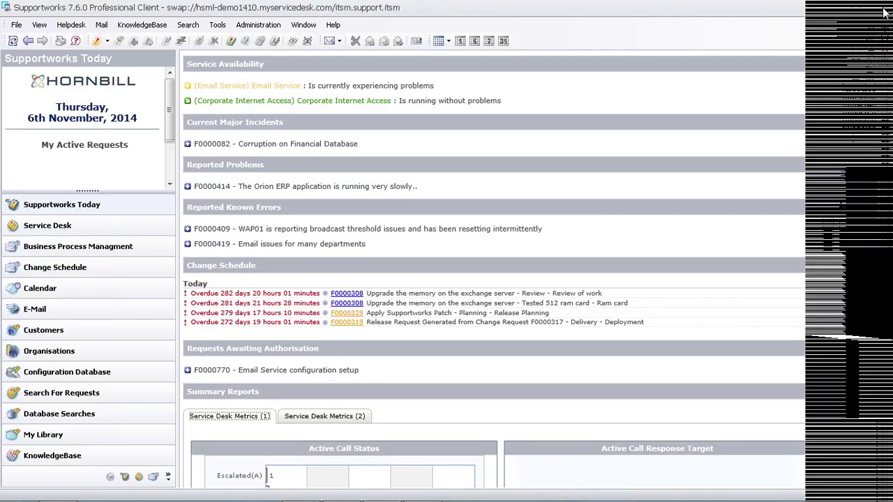
left_click(885, 13)
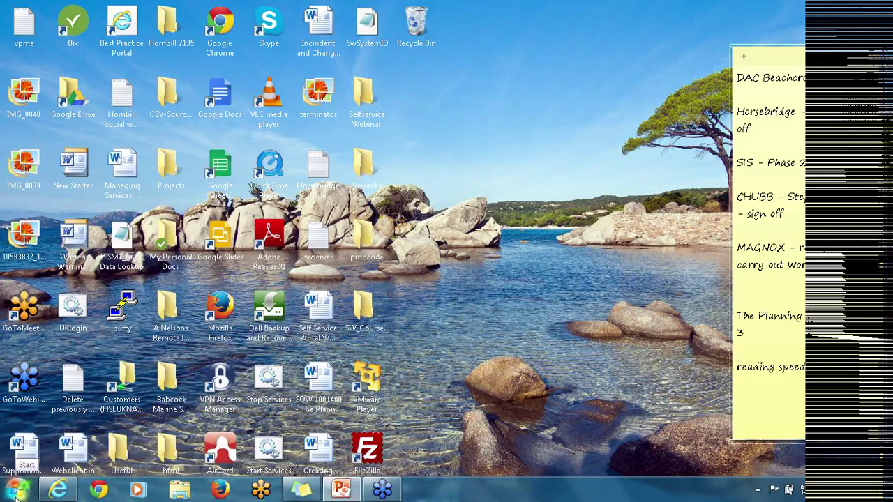
Launch Supportworks Client from the Supportworks Client 7.6.0 folder in All Programs.
left_click(15, 496)
left_click(54, 431)
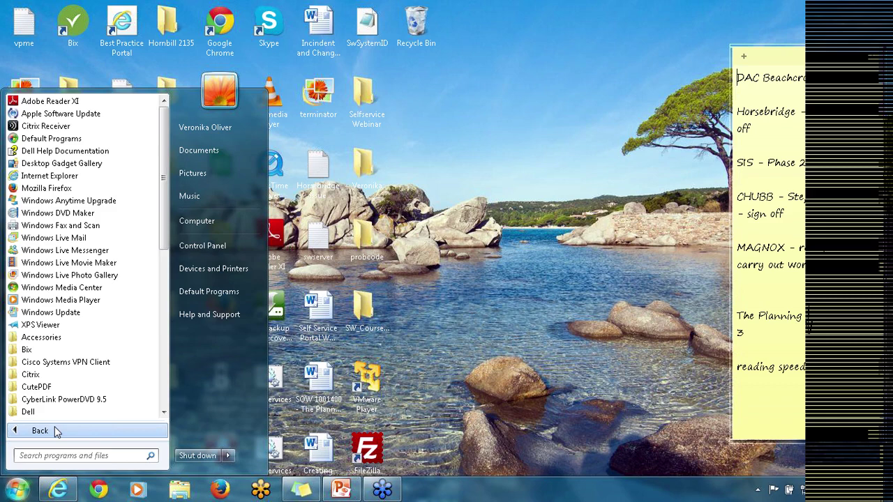
left_click(167, 393)
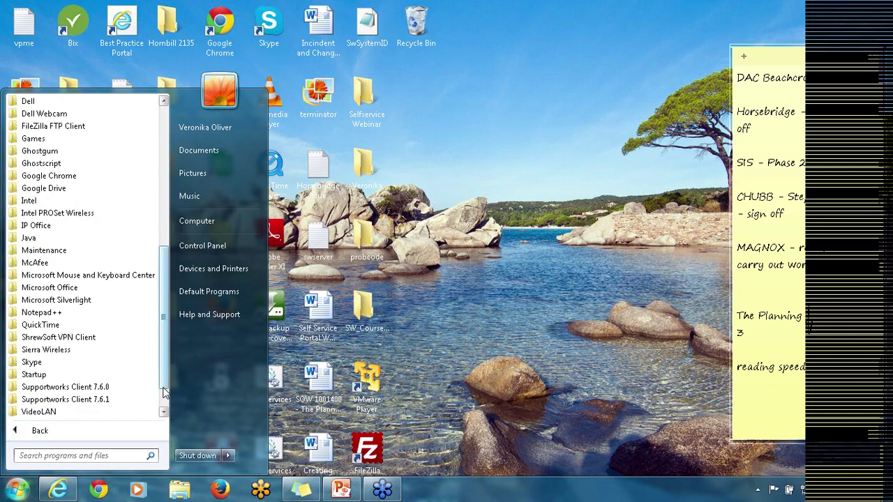
left_click(97, 388)
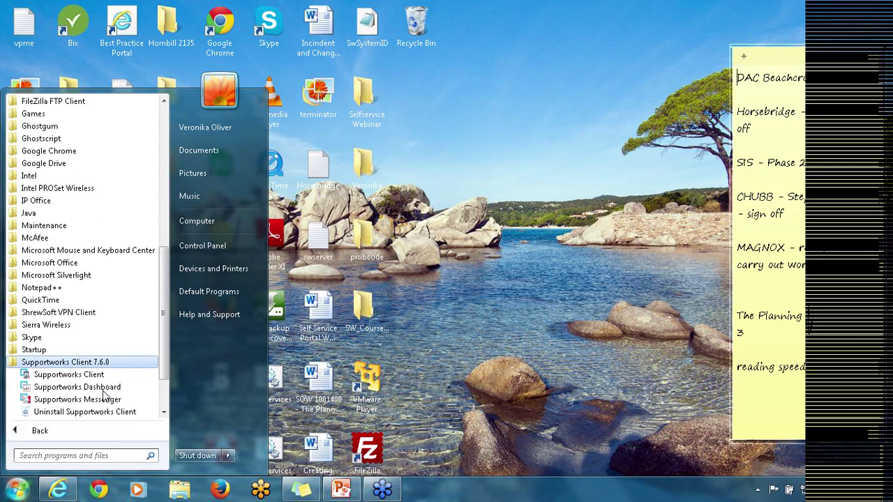
left_click(94, 377)
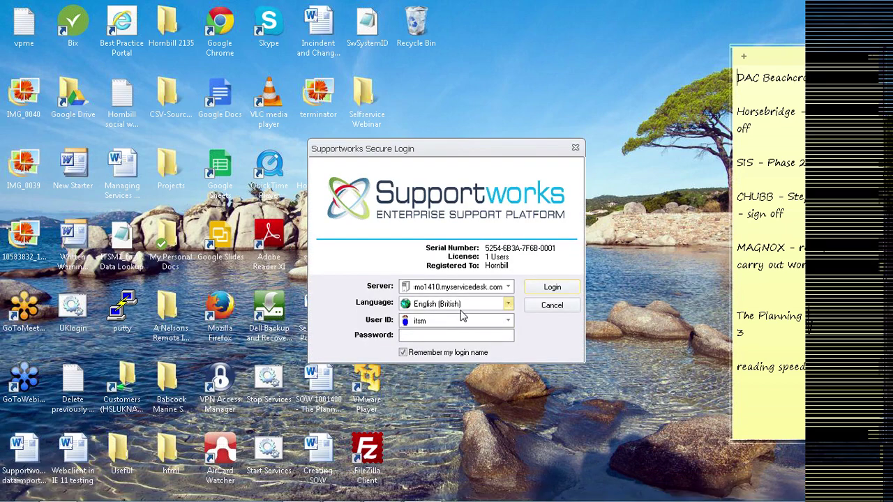
Enter the account password, submit the login, and dismiss the maximum connections error.
type("••••••••••")
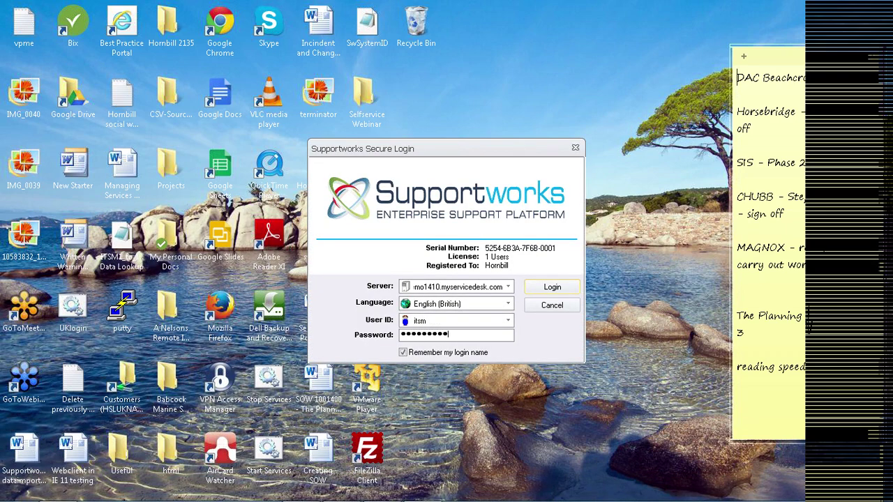
type("••")
key("Return")
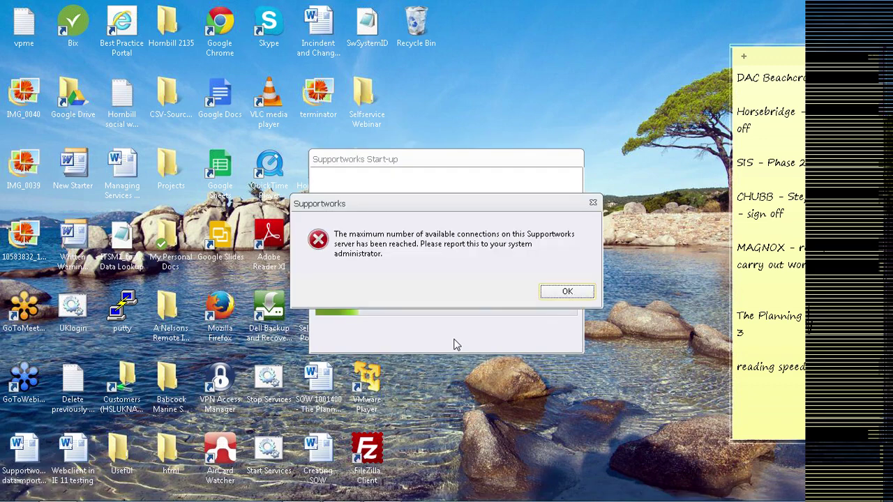
left_click(563, 292)
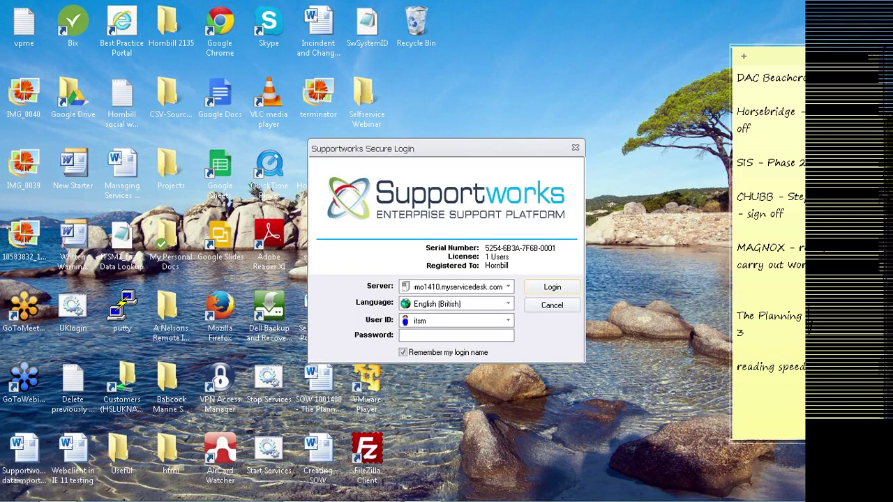
mouse_move(370, 501)
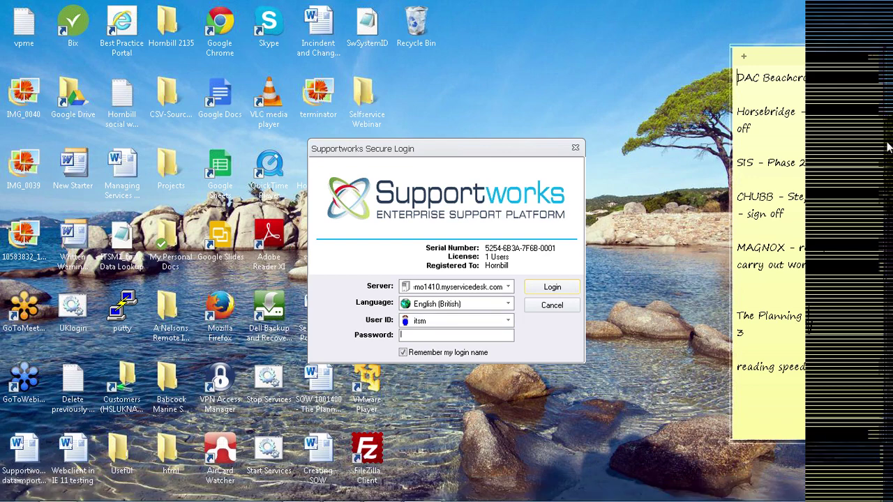
key("alt+Tab")
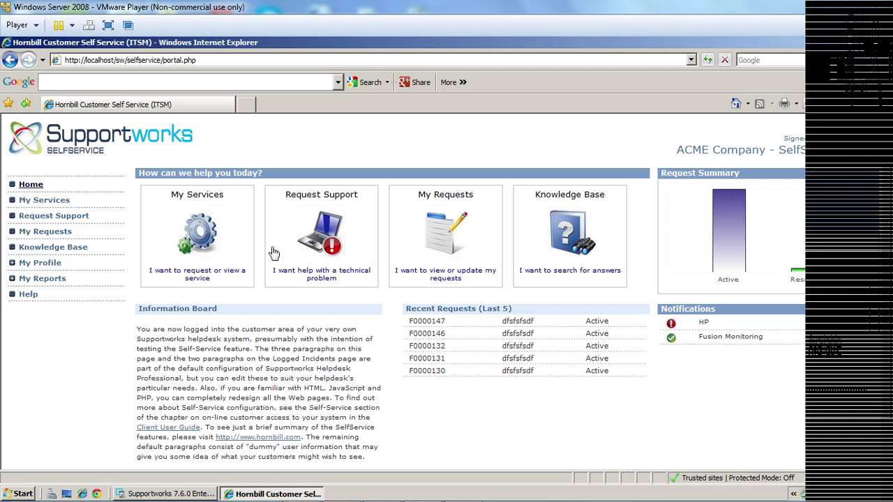
View My Services in the portal showing HR ECF, then return to the Enterprise Client.
left_click(58, 204)
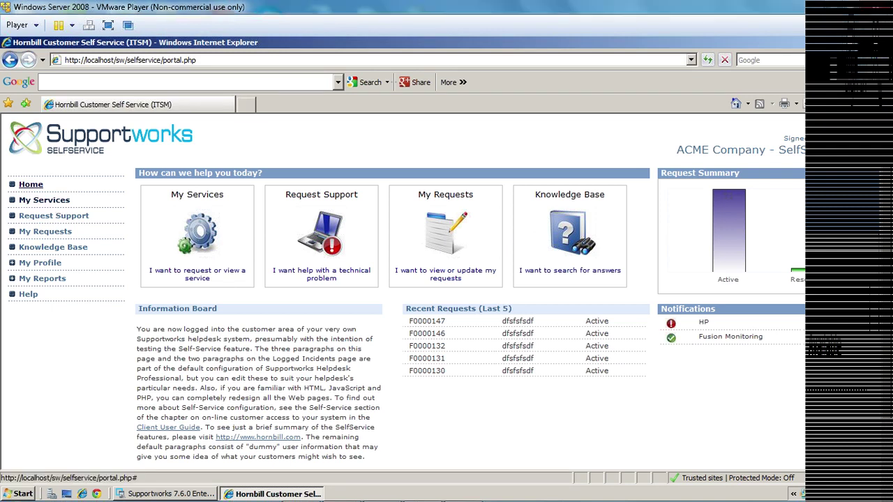
left_click(44, 201)
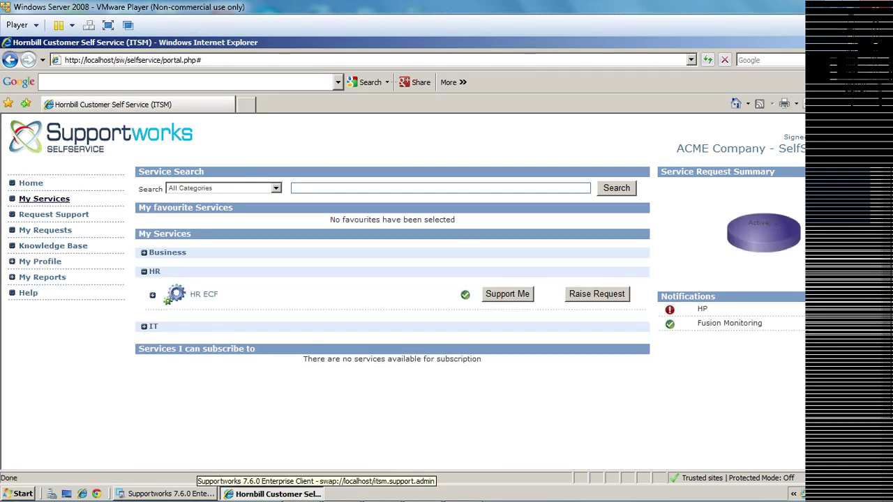
left_click(171, 495)
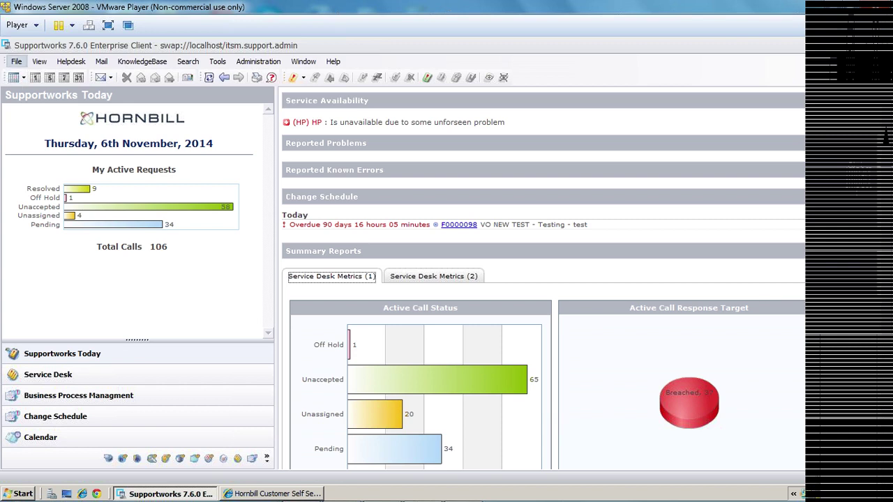
Open and close the Manage Service Portfolio Service Categories list.
key("alt+f")
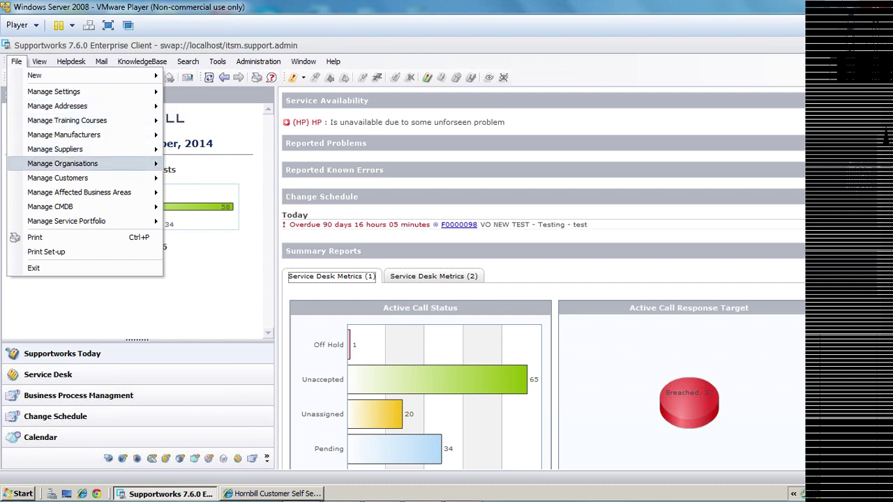
mouse_move(84, 221)
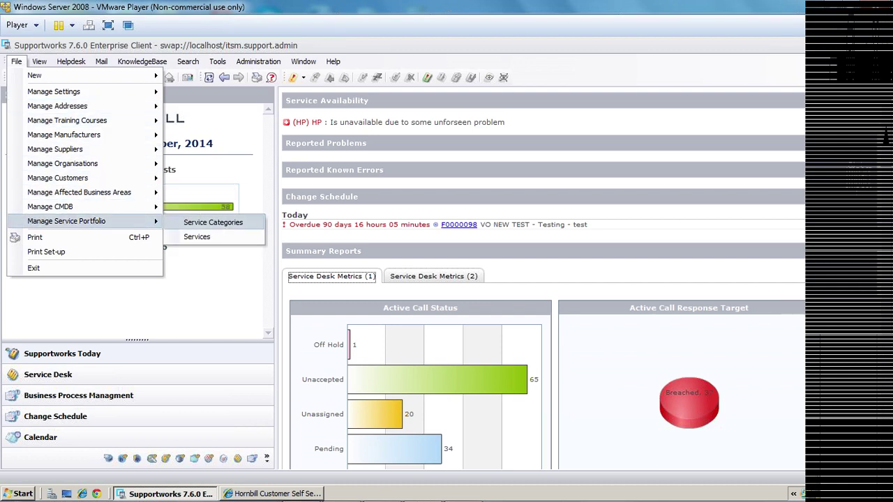
left_click(213, 221)
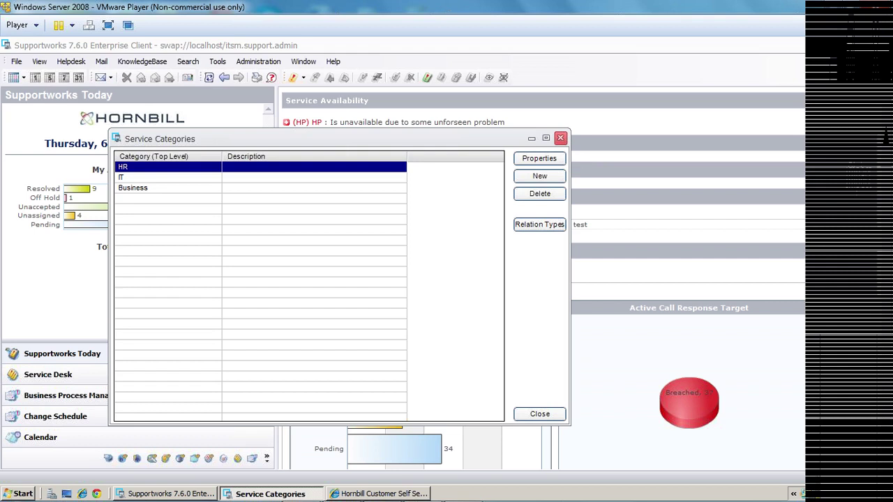
left_click(560, 138)
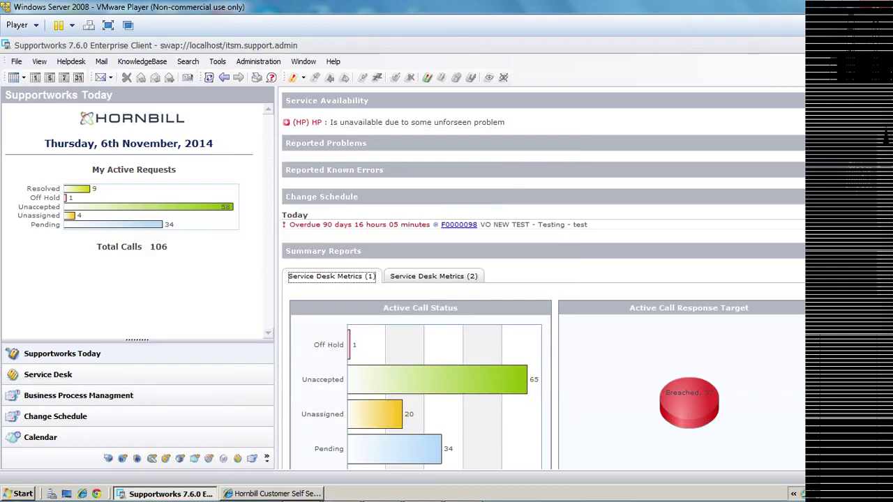
Open the Manage Service Portfolio Services search listing all catalogue services.
left_click(16, 62)
mouse_move(90, 220)
left_click(197, 236)
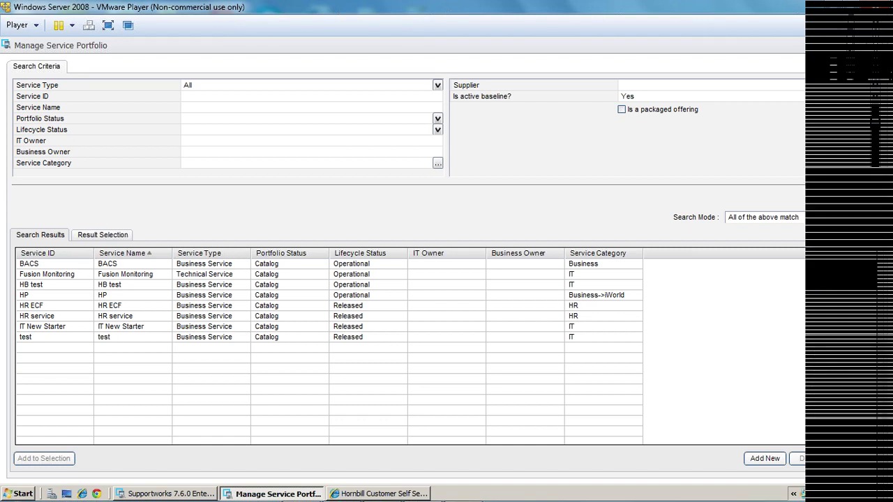
Open the IT New Starter service and review its service levels and subscriptions and revenues.
double_click(41, 327)
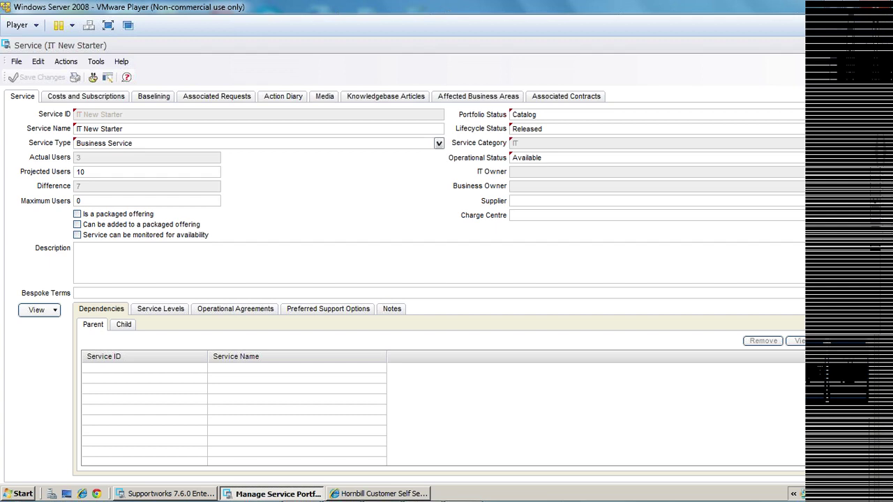
left_click(160, 308)
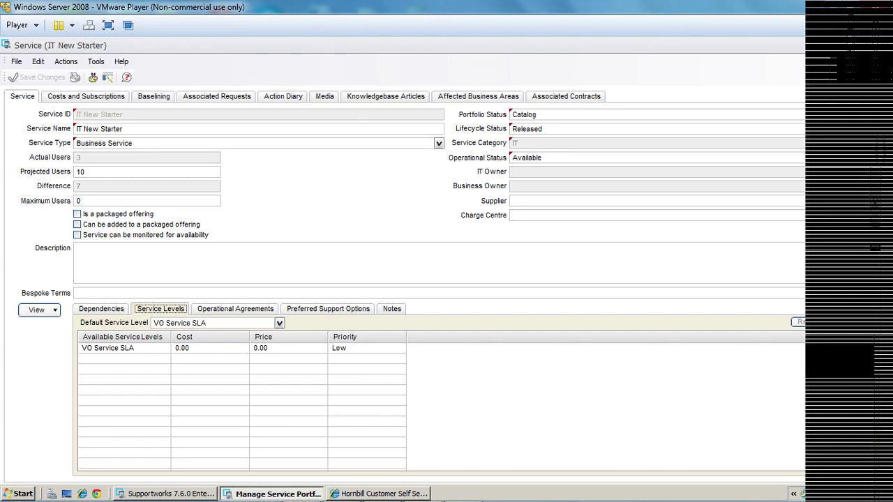
left_click(86, 96)
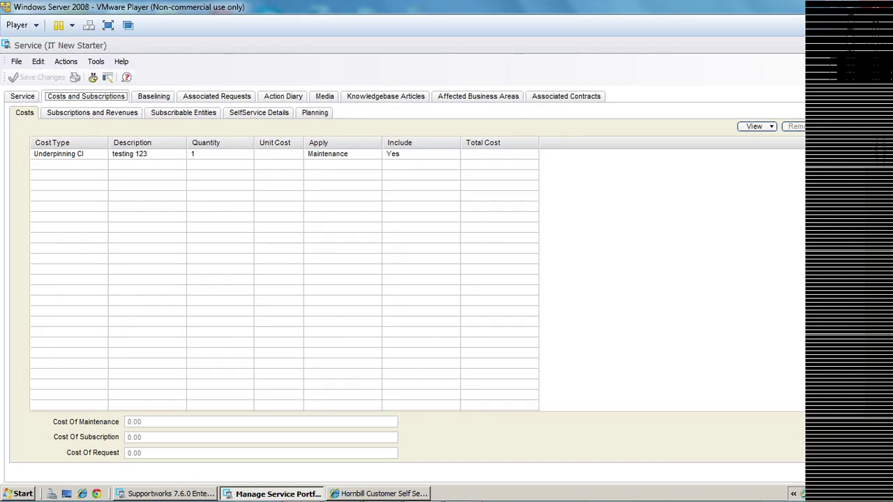
left_click(92, 112)
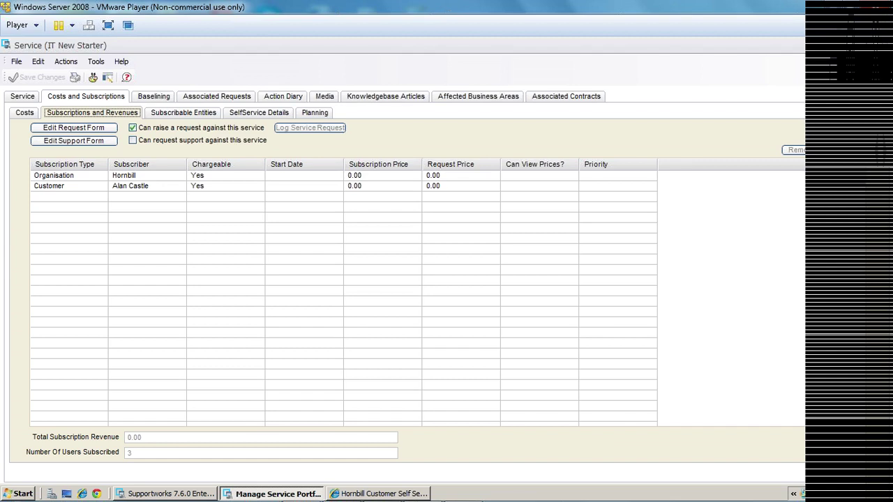
Select the Customer subscription row, then bring the self-service portal forward.
left_click(794, 150)
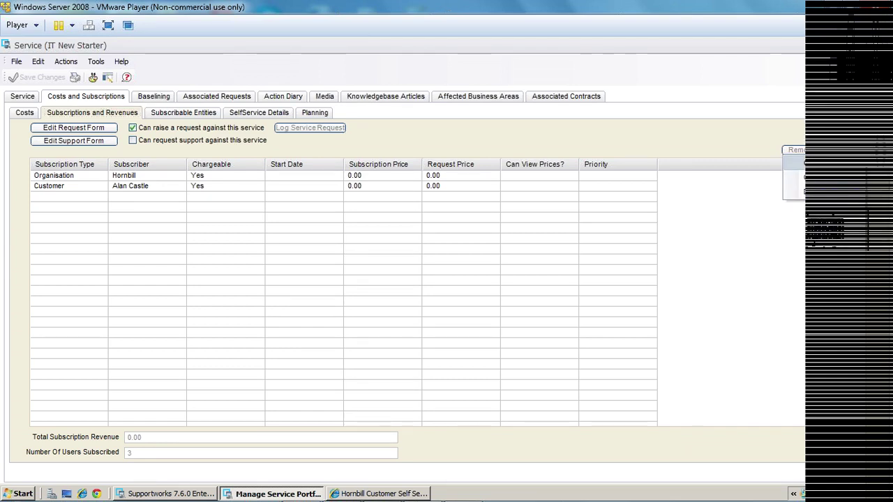
left_click(70, 186)
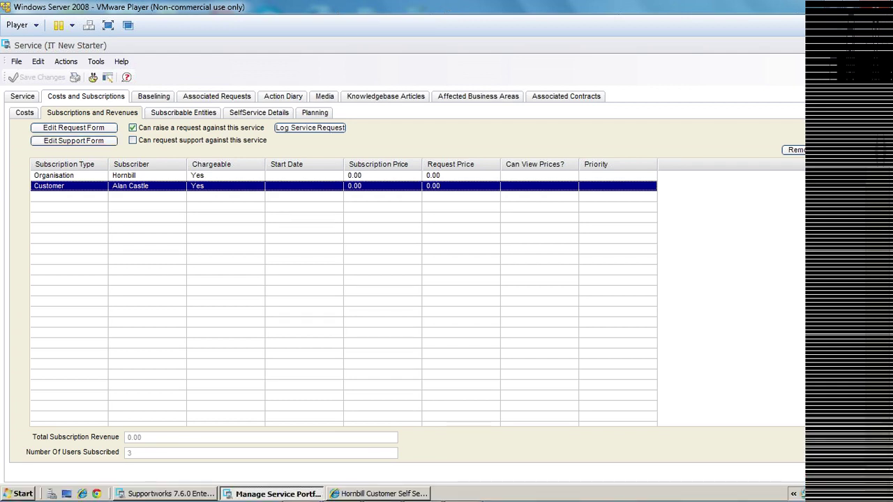
left_click(380, 494)
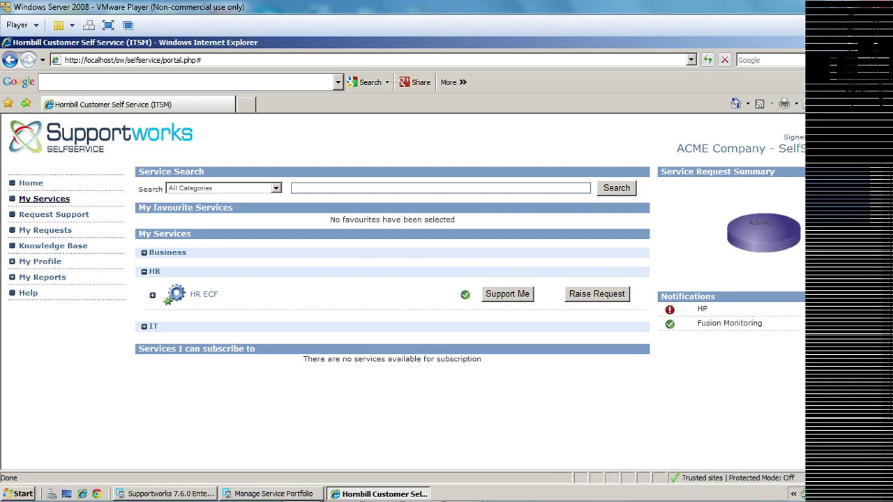
Switch back to the IT New Starter service record window.
key("alt+Tab")
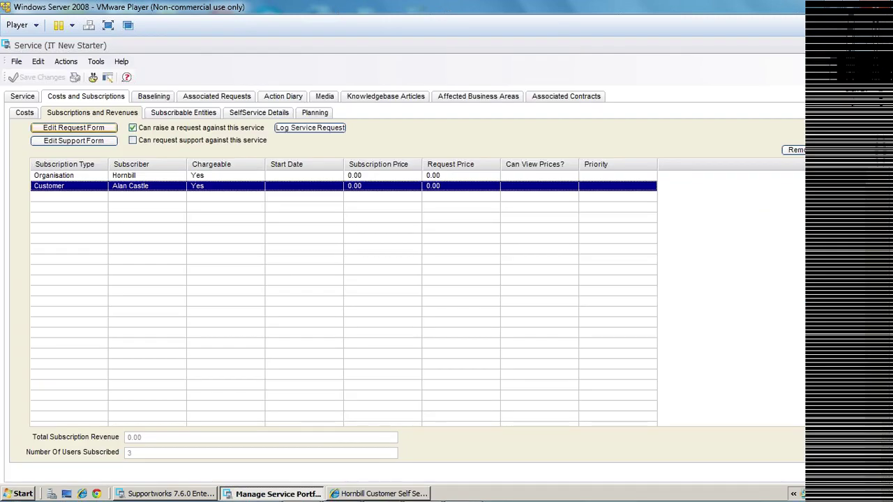
Open the Edit Request Form settings for the IT New Starter service.
key("Return")
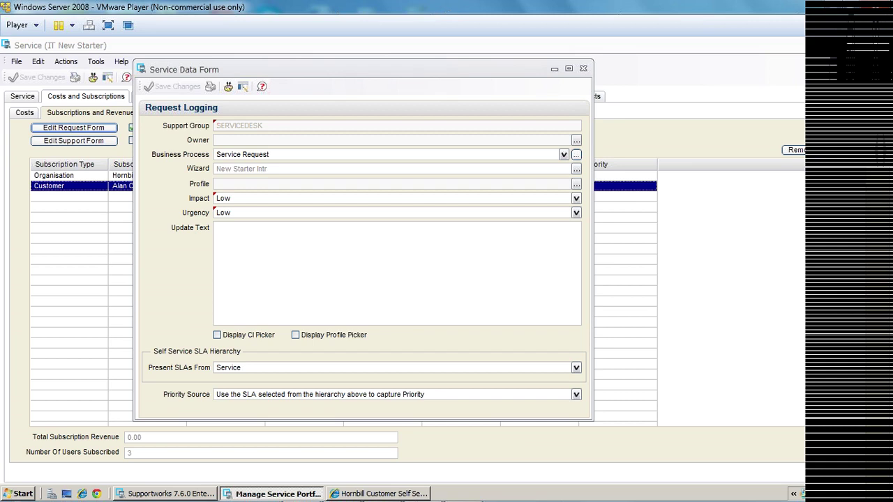
Browse the Present SLAs From options, leaving the setting unchanged.
key("alt+Down")
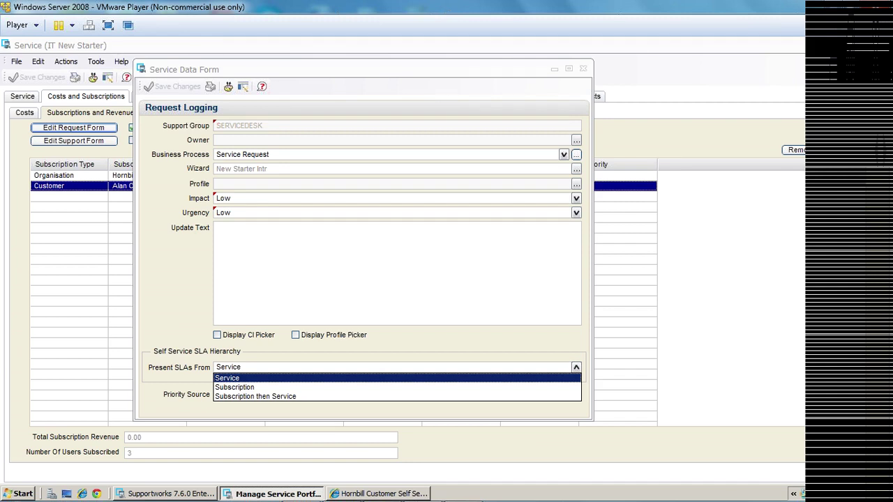
key("Down")
key("Down")
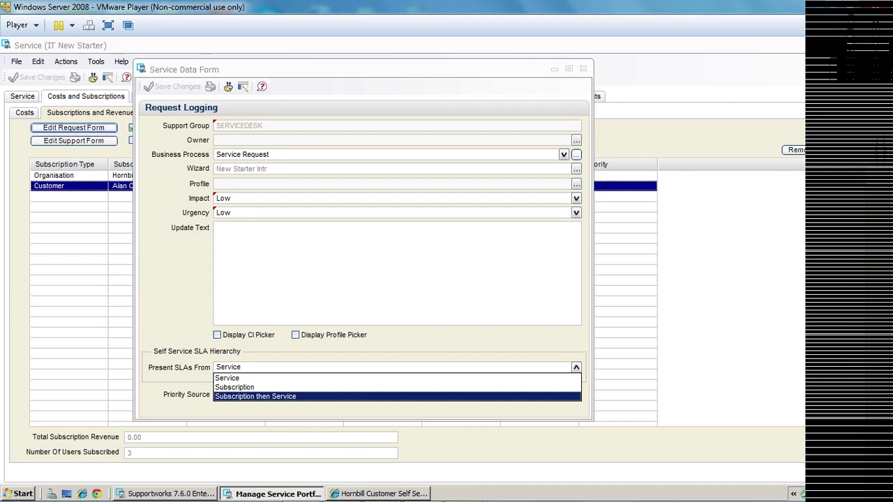
key("Up")
key("Escape")
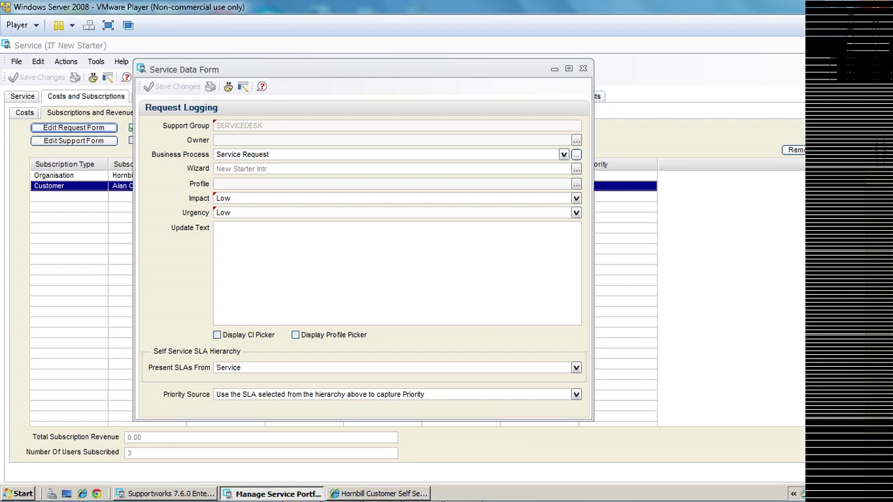
Browse the Priority Source options without changing them, then close the request logging form.
key("alt+Down")
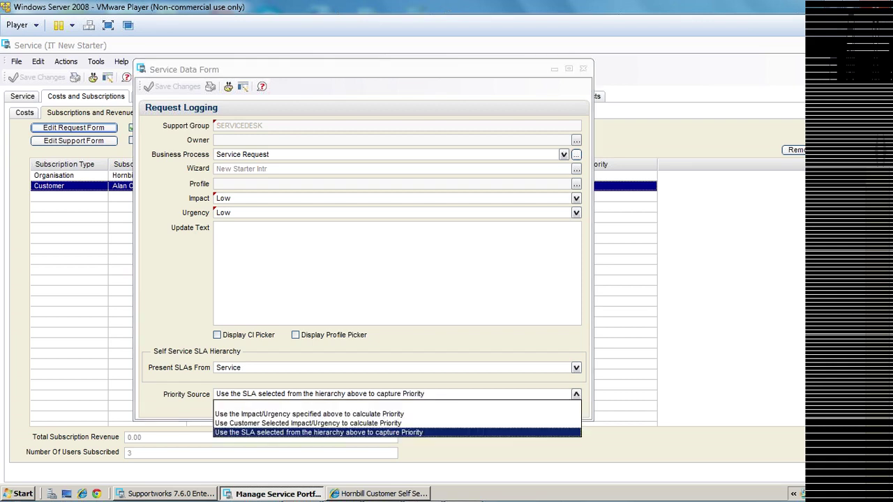
key("Up")
key("Up")
key("Up")
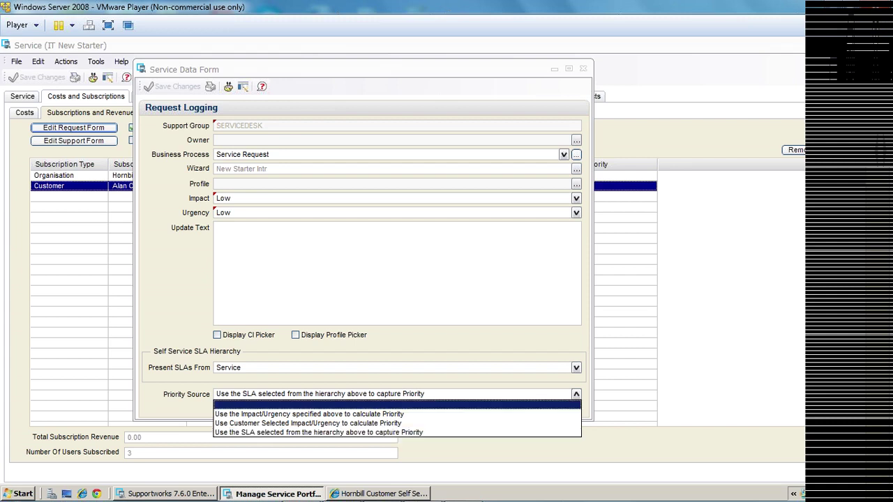
key("Down")
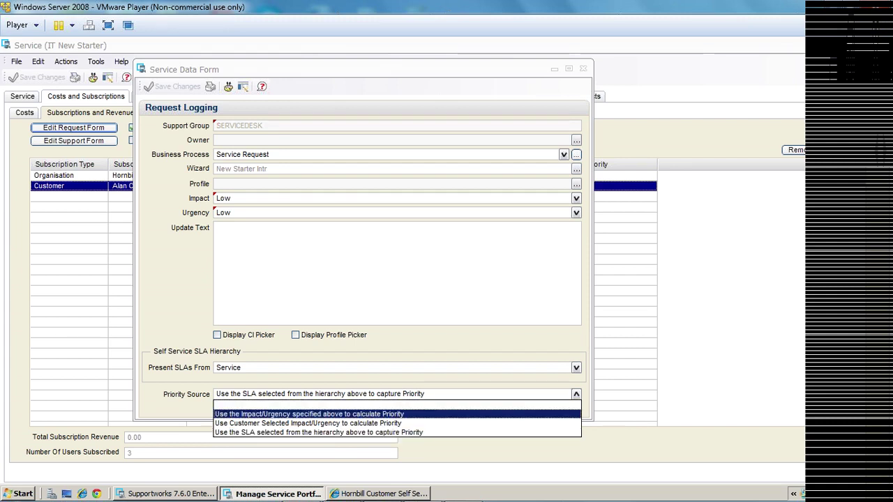
key("Up")
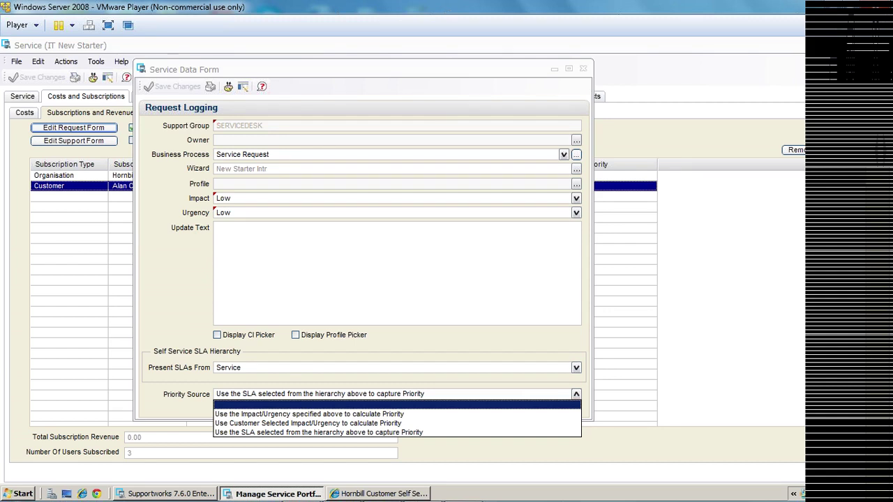
key("Down")
key("Down")
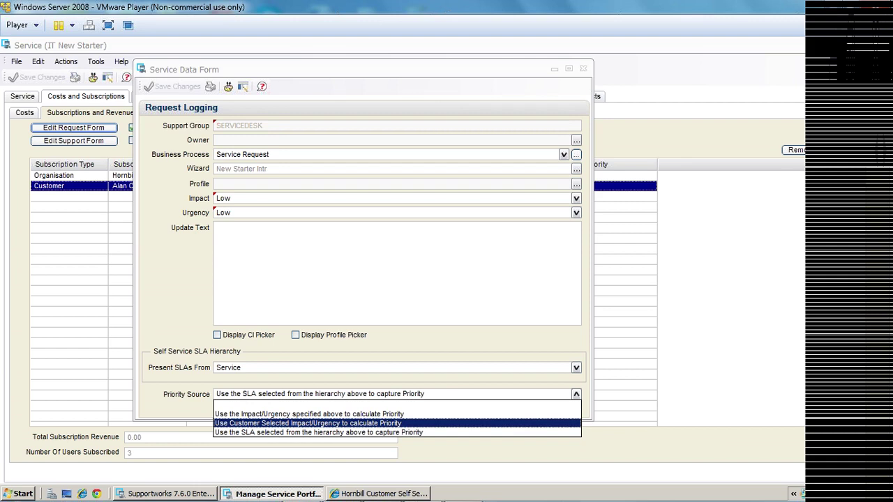
key("Up")
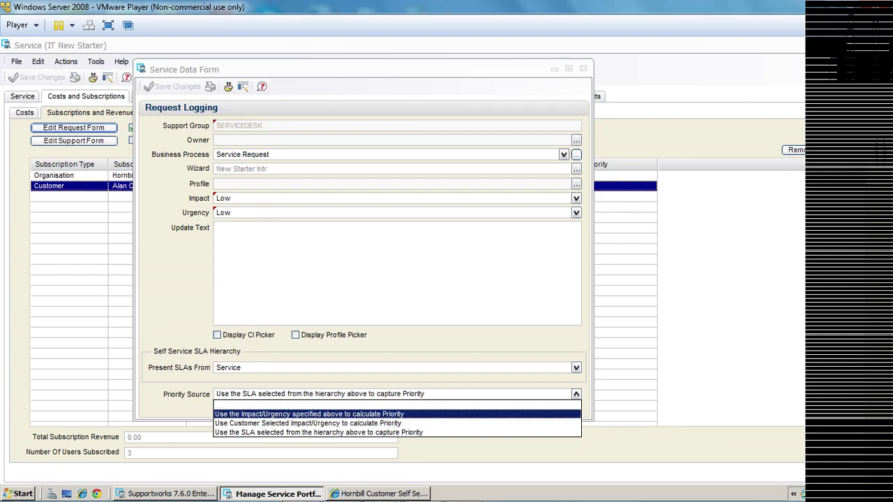
key("Escape")
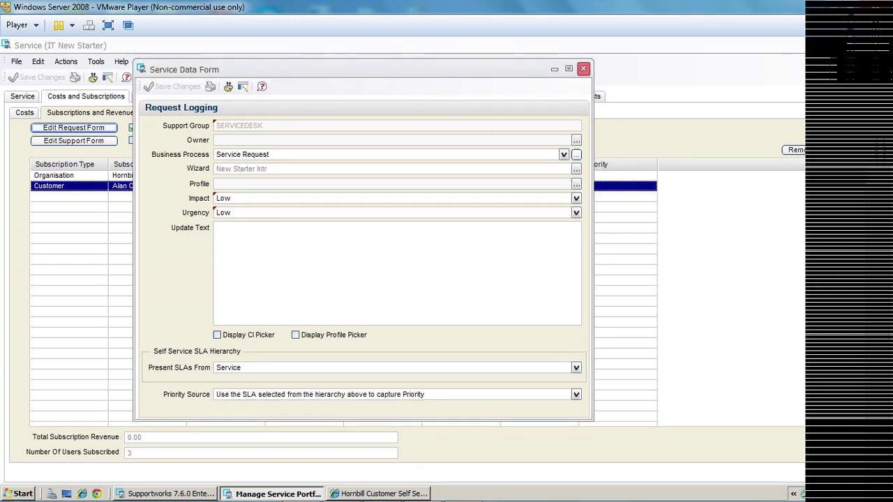
left_click(583, 68)
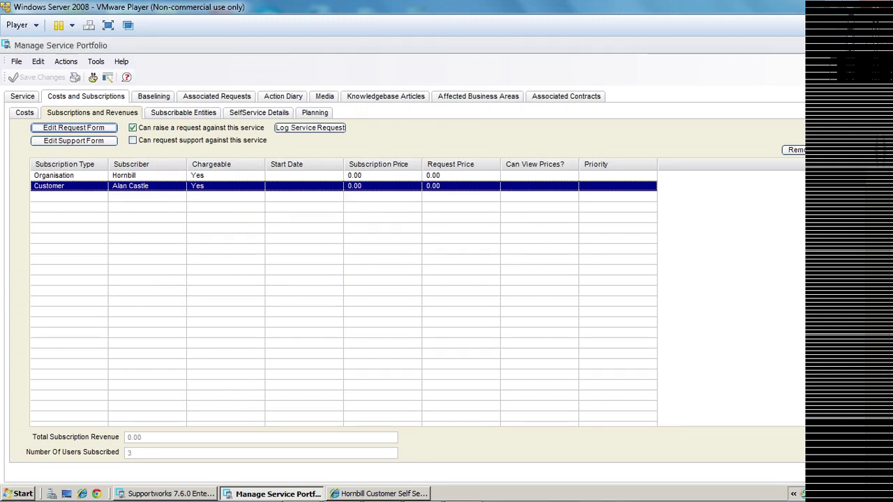
Close the IT New Starter record and portfolio window, returning to the Enterprise Client's File menu.
key("alt+F4")
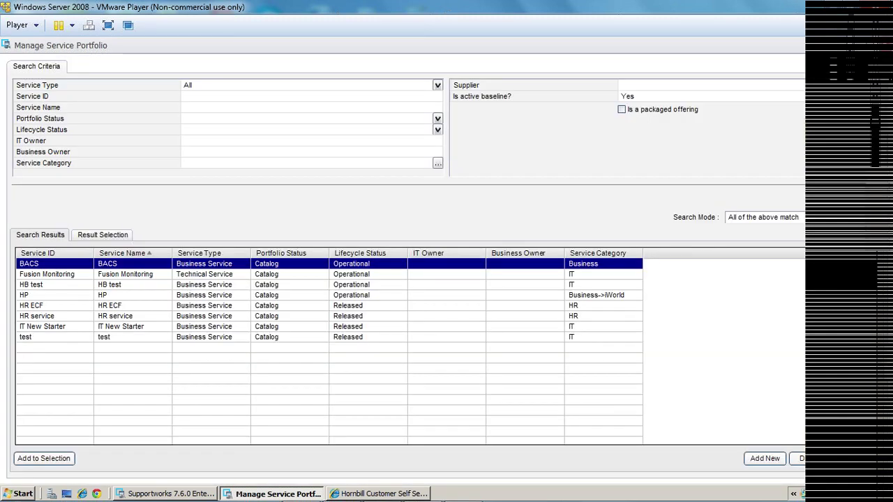
key("alt+F4")
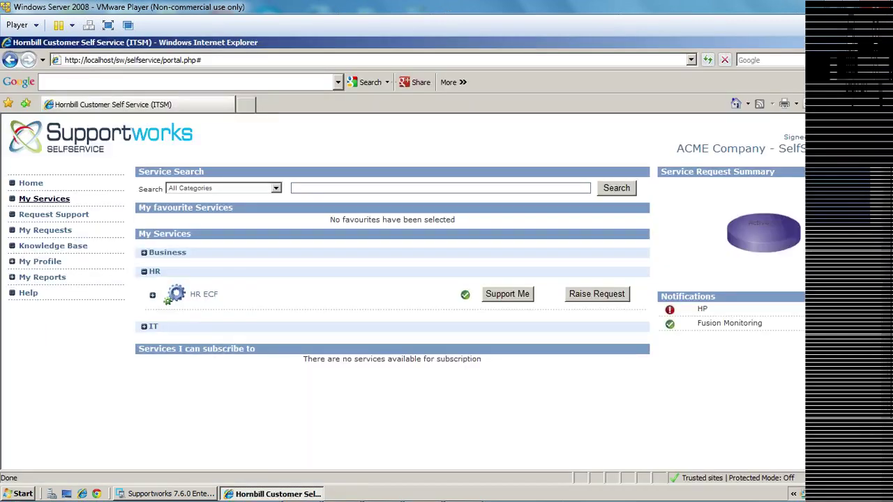
key("alt+Tab")
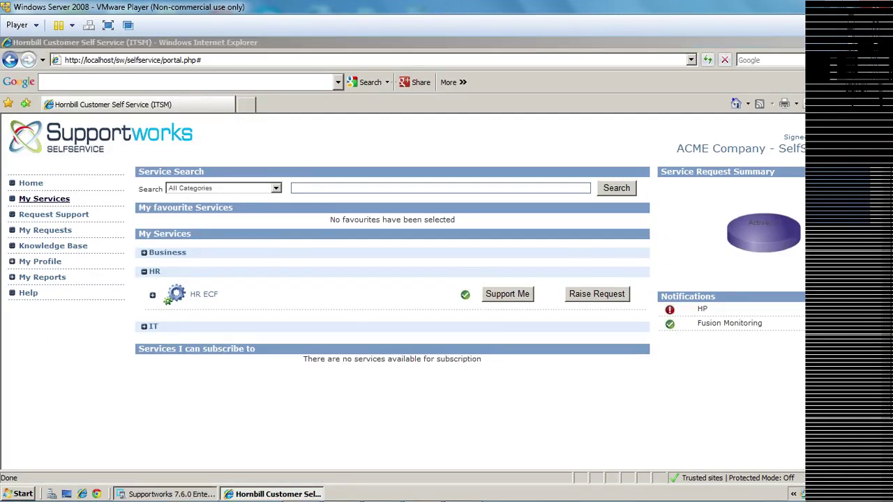
key("alt+f")
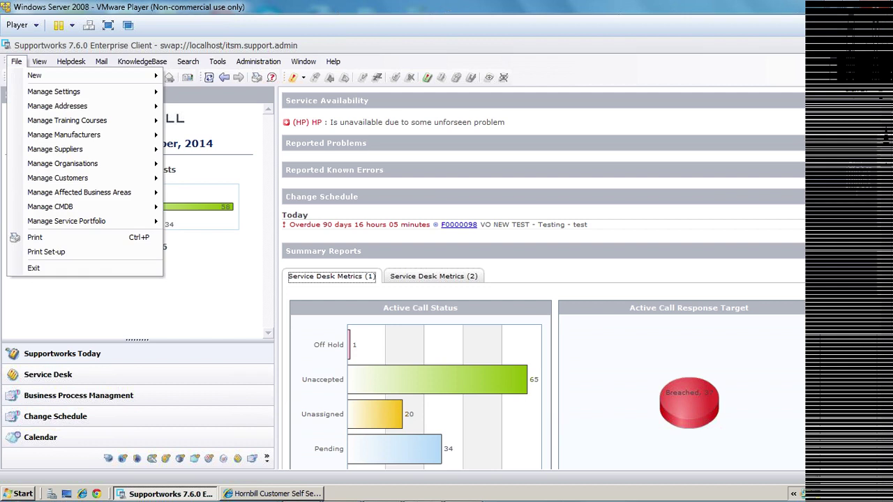
mouse_move(83, 91)
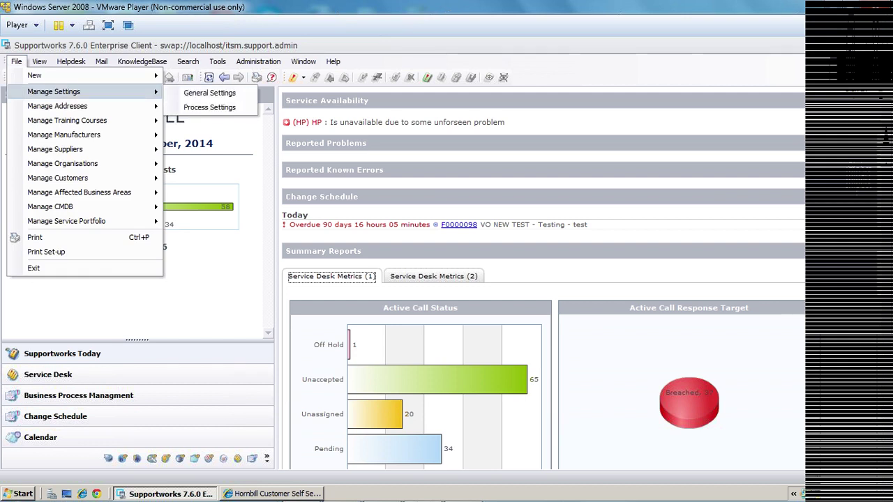
key("Right")
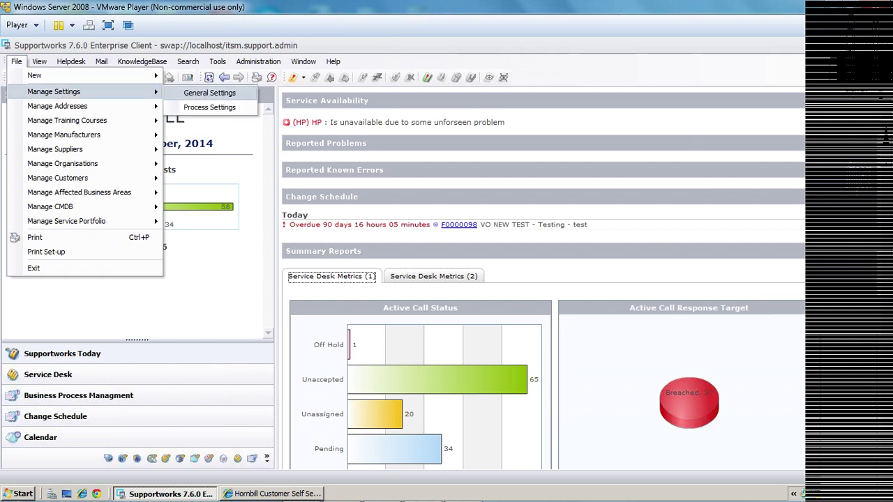
key("Down")
key("Return")
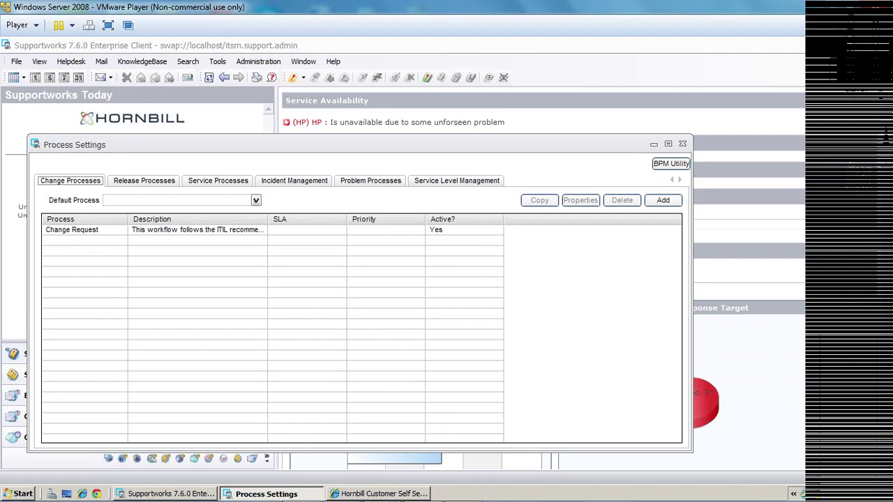
left_click(218, 180)
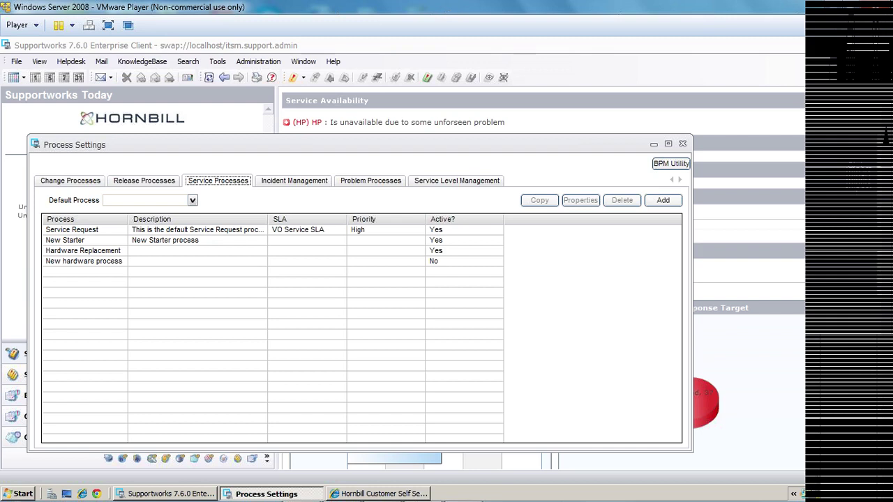
double_click(72, 230)
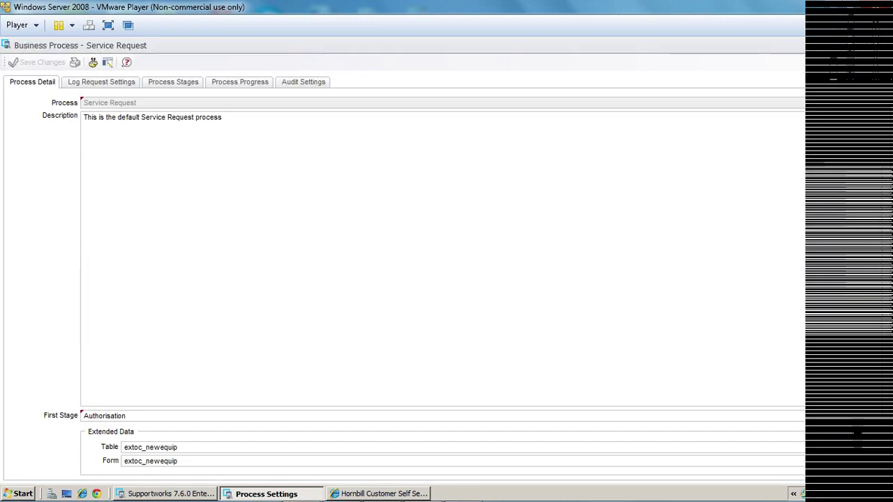
left_click(173, 81)
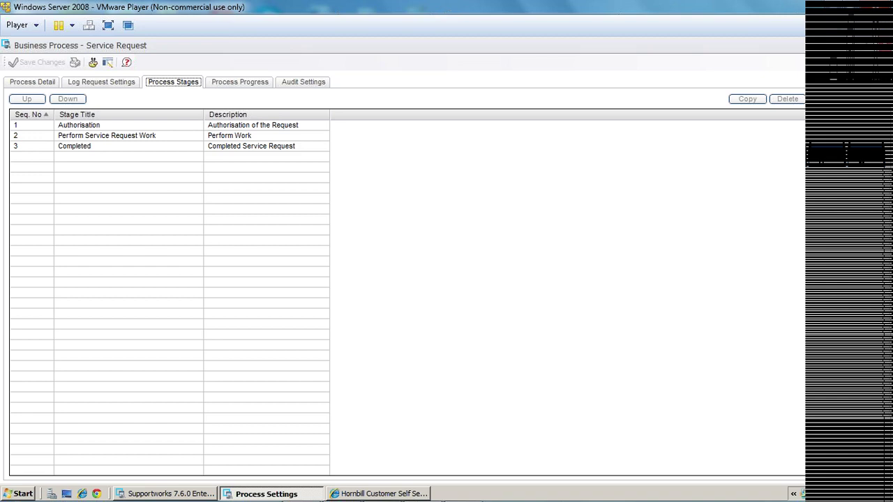
key("alt+F4")
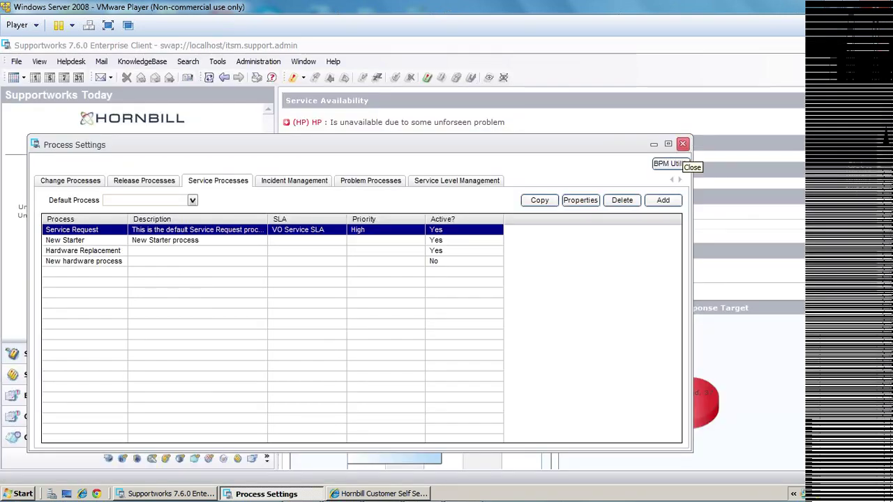
left_click(682, 144)
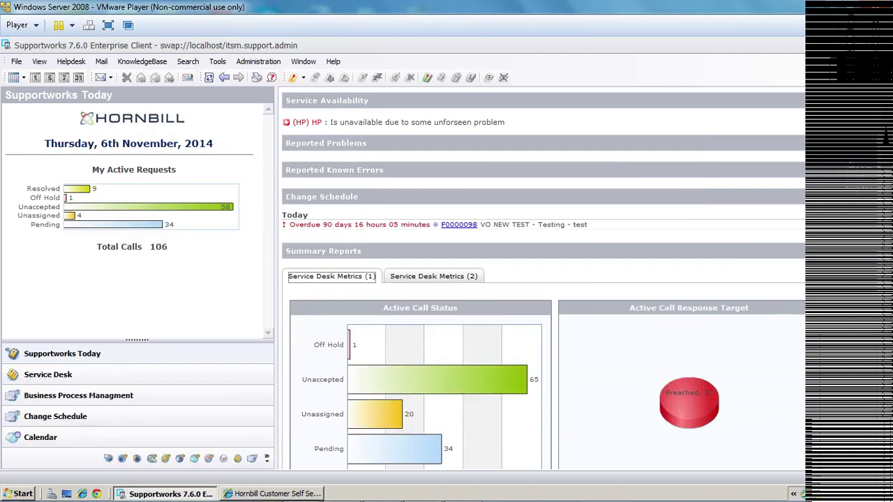
Open the HP service from the portfolio and review its service levels and subscriptions.
left_click(17, 62)
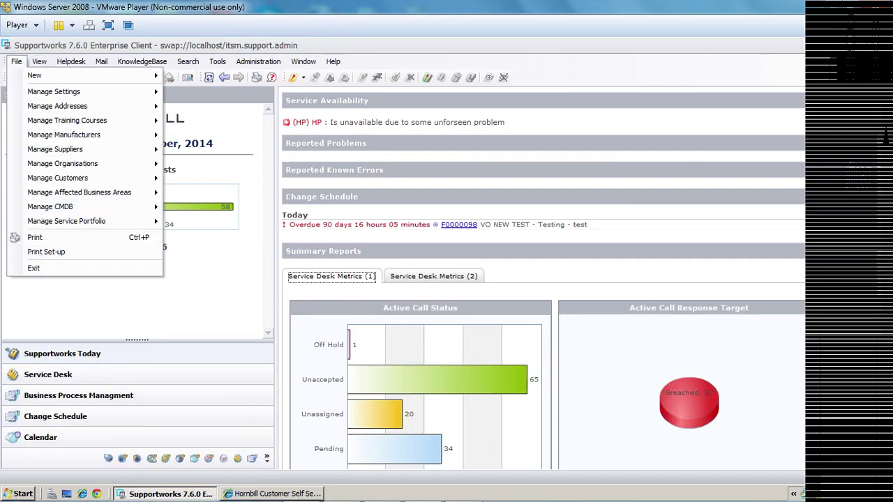
mouse_move(66, 221)
left_click(196, 235)
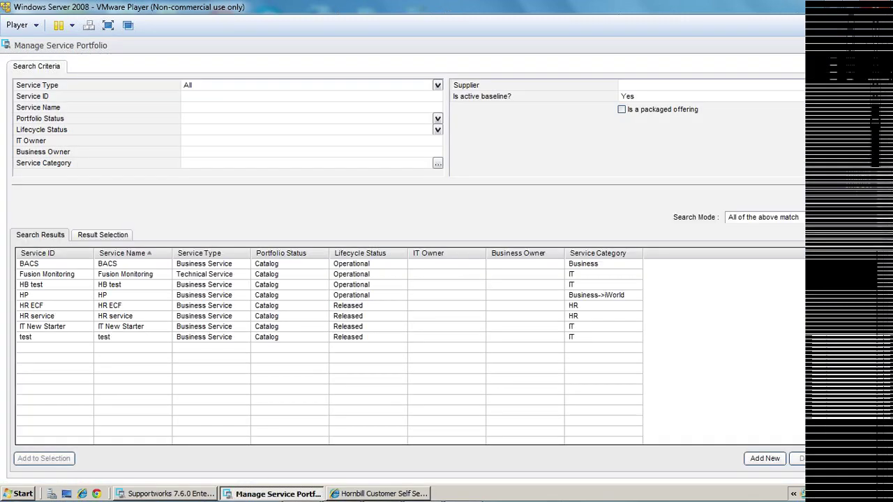
double_click(122, 296)
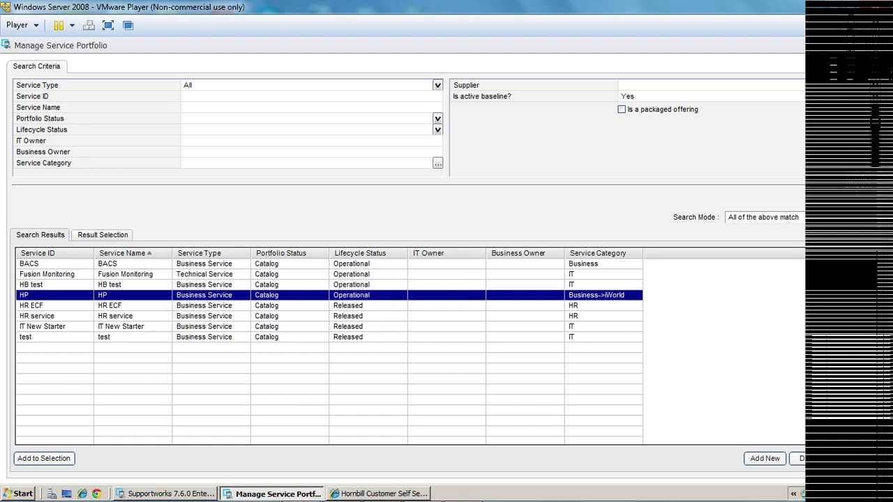
left_click(160, 309)
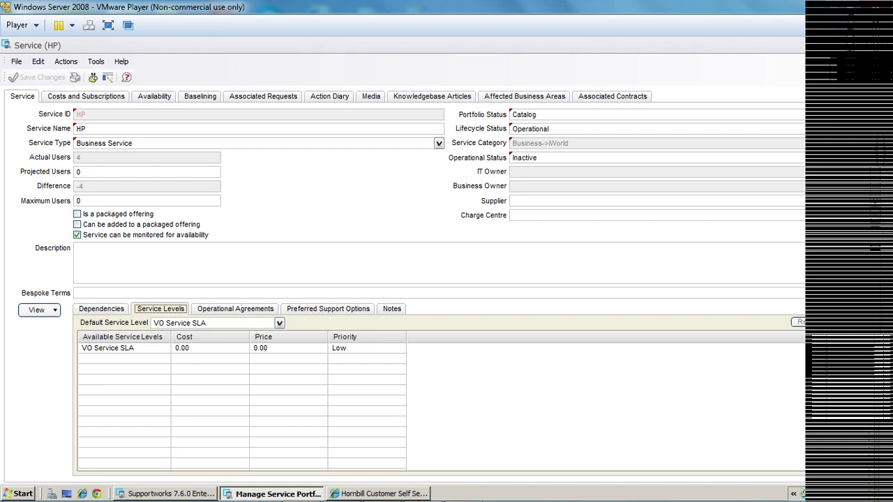
left_click(85, 96)
left_click(92, 112)
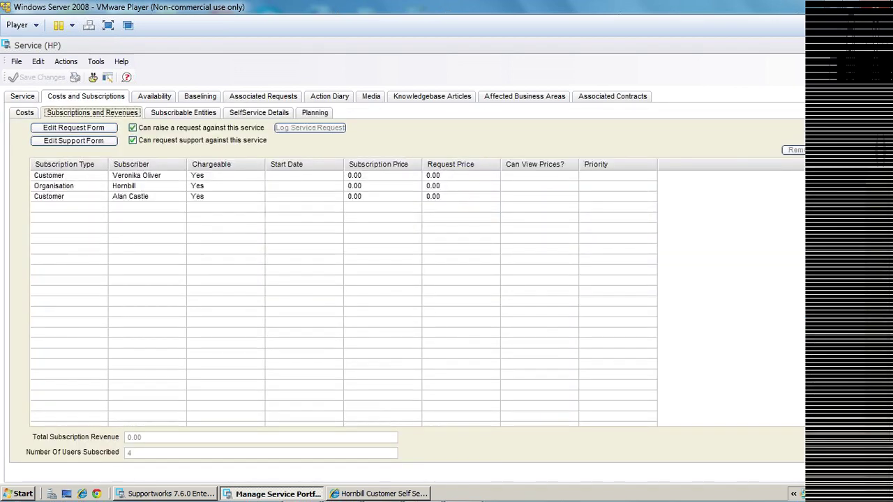
Inspect the first customer subscription, then close the HP service and portfolio windows.
double_click(53, 175)
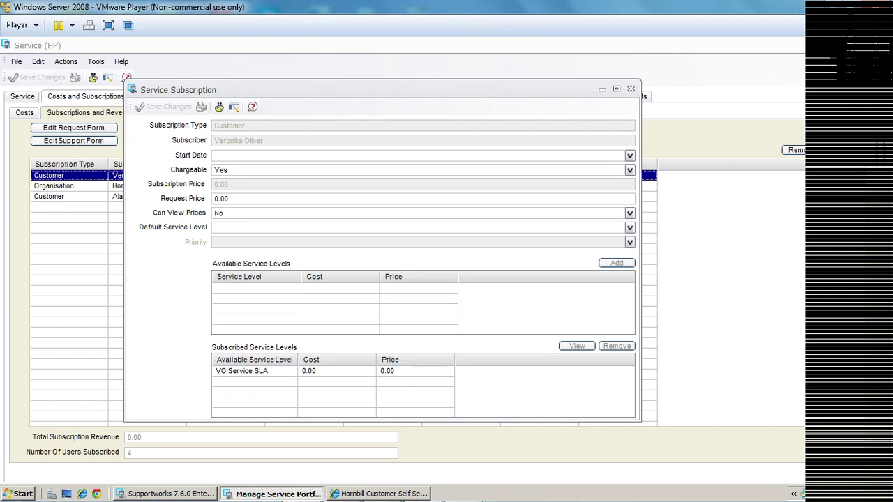
left_click(631, 89)
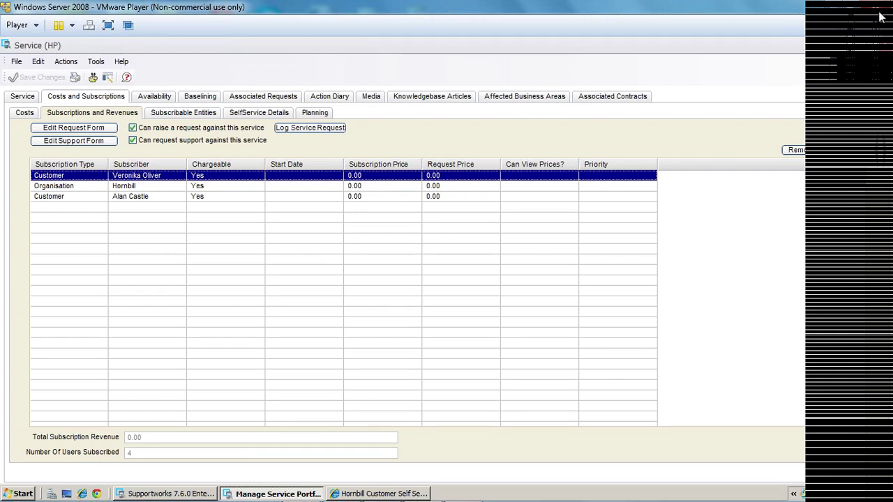
key("alt+F4")
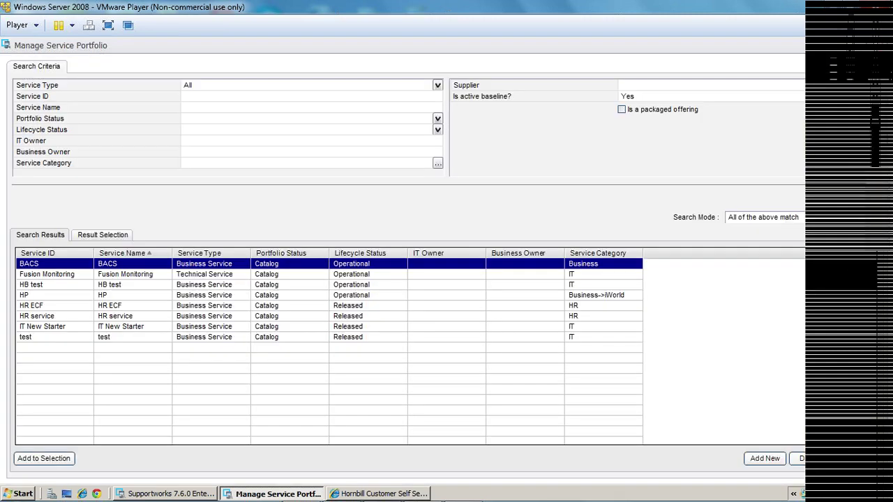
key("alt+F4")
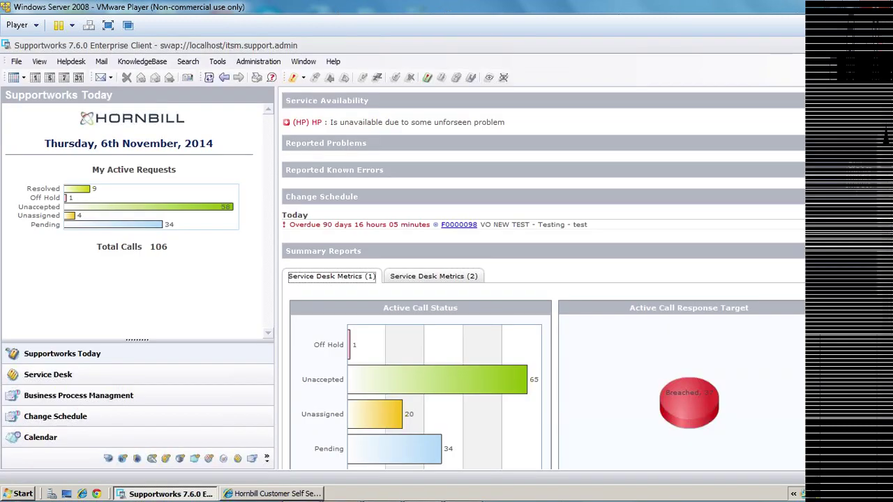
Open the New Starter wizard from General Settings' SelfService Wizards tab, then return to the main client.
left_click(16, 61)
mouse_move(53, 91)
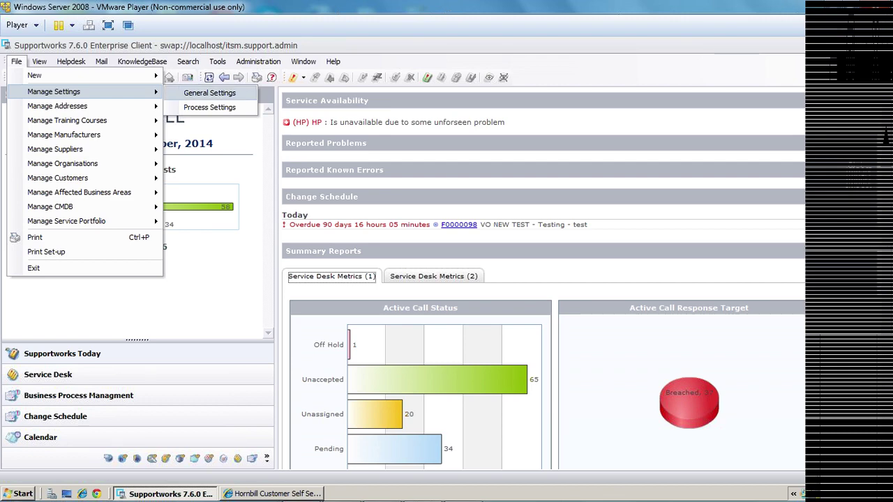
left_click(210, 93)
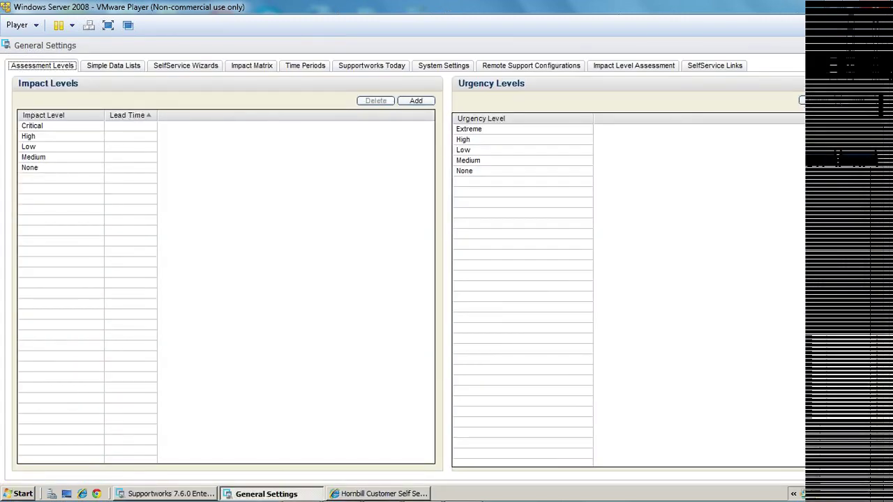
left_click(185, 65)
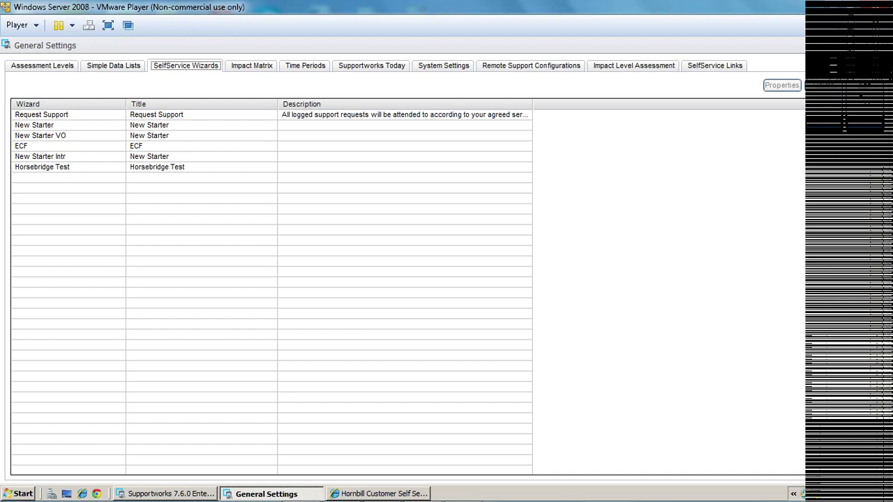
double_click(35, 125)
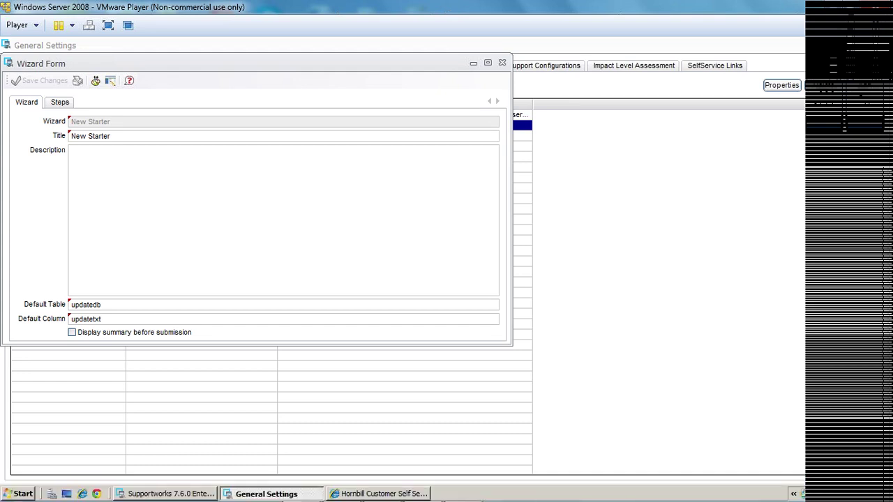
key("alt+Tab")
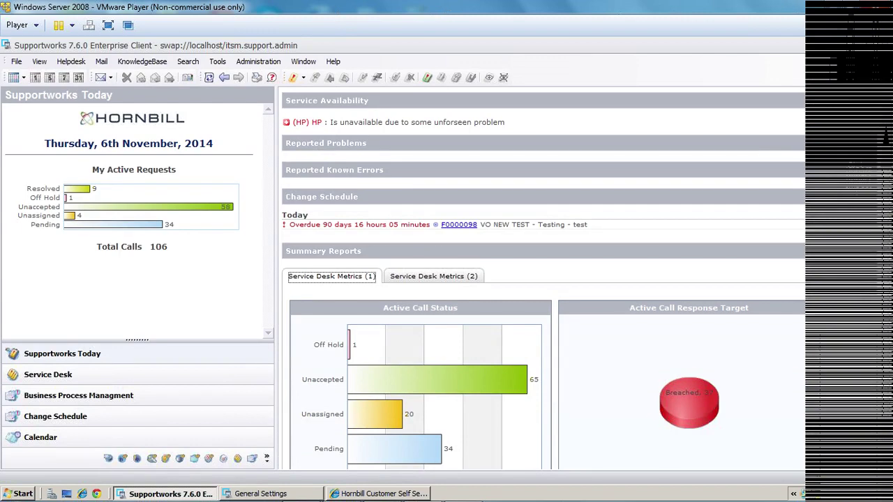
Start a new Incident from Helpdesk > Log New, checking Impact and leaving it at Low.
key("alt+h")
key("Down")
key("Down")
key("Right")
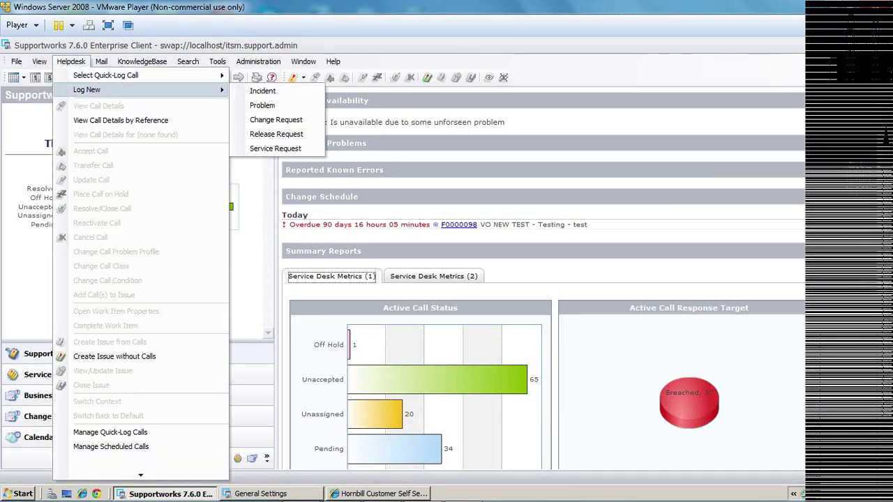
key("Return")
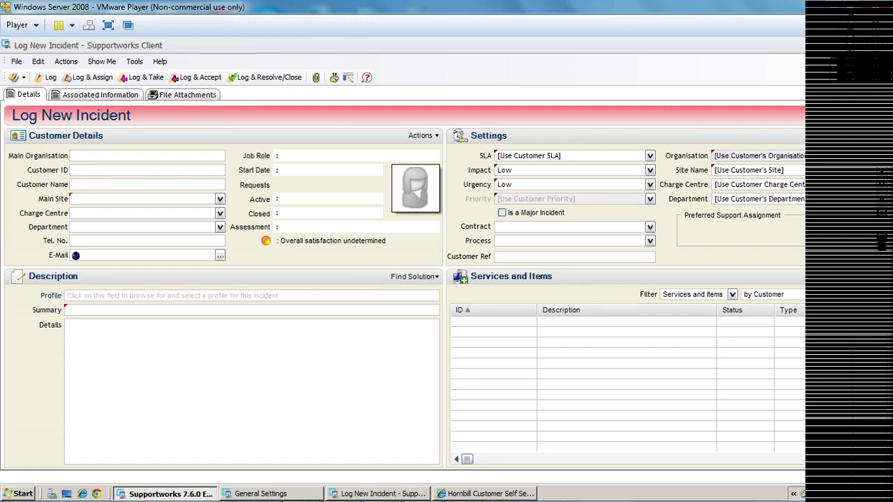
left_click(572, 170)
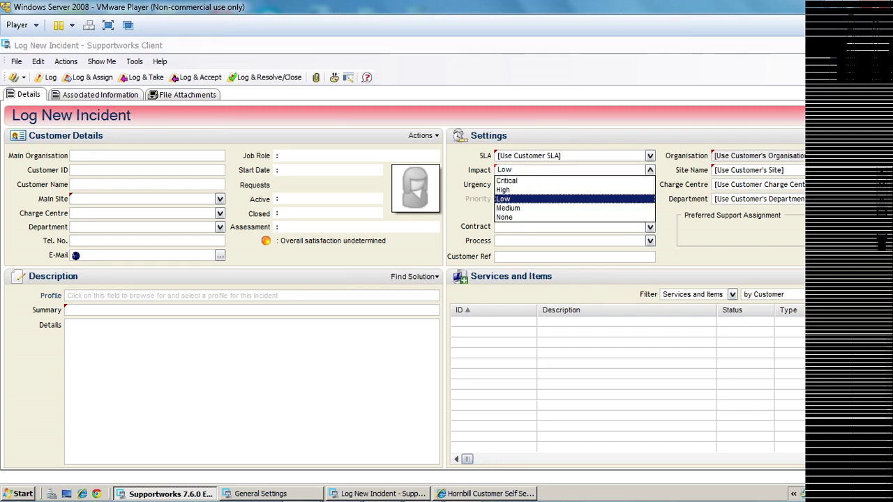
key("Escape")
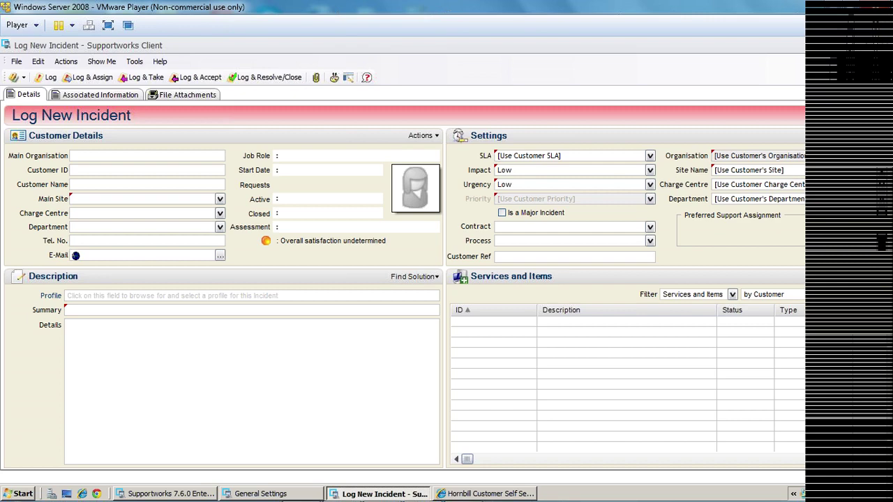
Bring back the New Starter wizard form and open the First Name question in its Personal Details step.
left_click(486, 494)
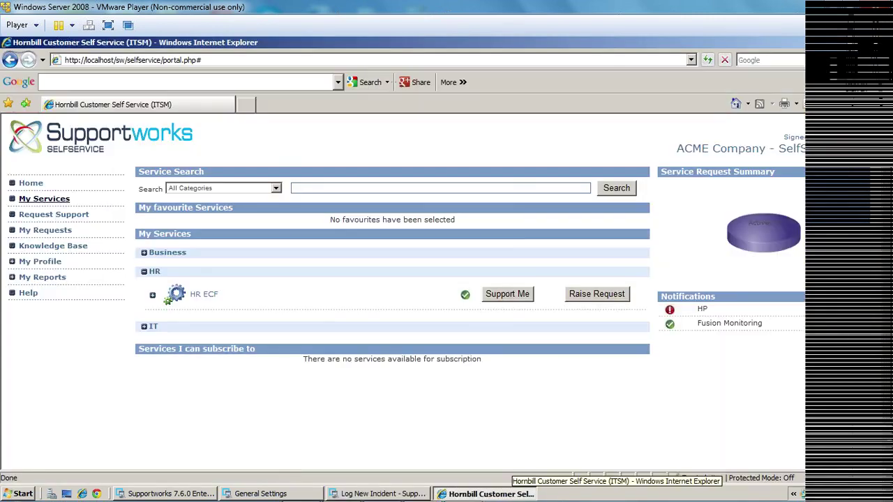
left_click(269, 494)
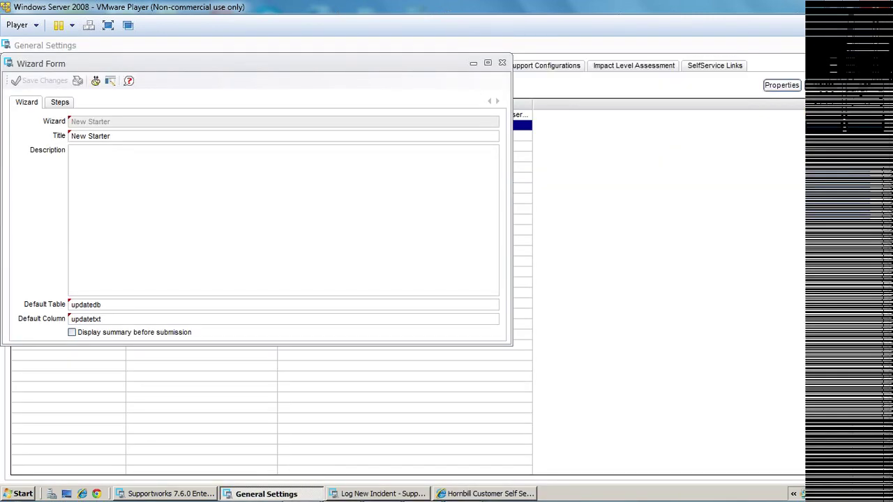
left_click(60, 102)
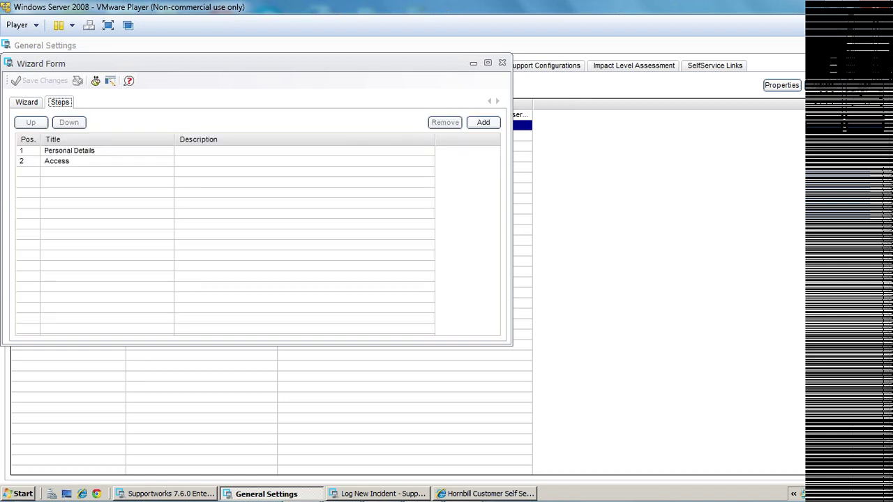
left_click_drag(210, 64, 410, 121)
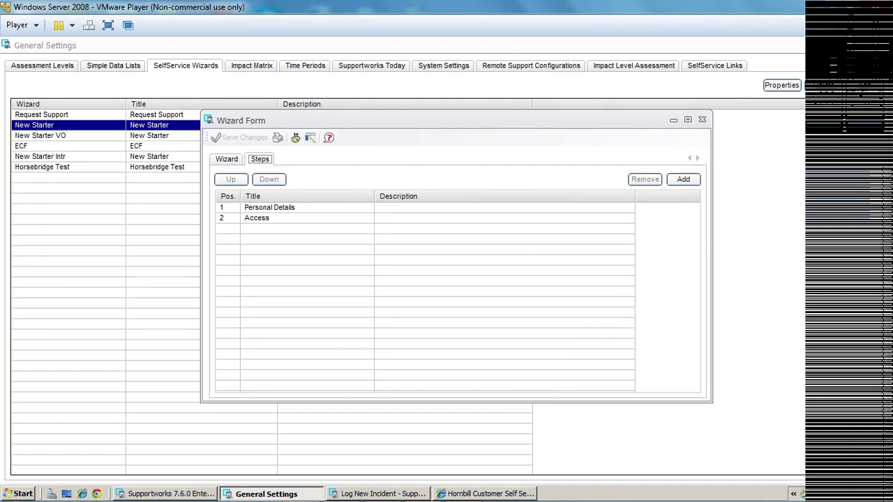
double_click(269, 208)
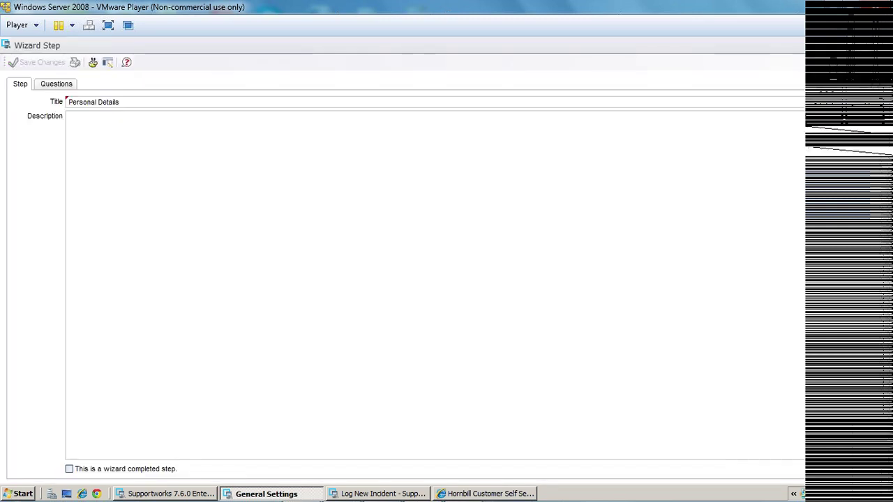
left_click(56, 84)
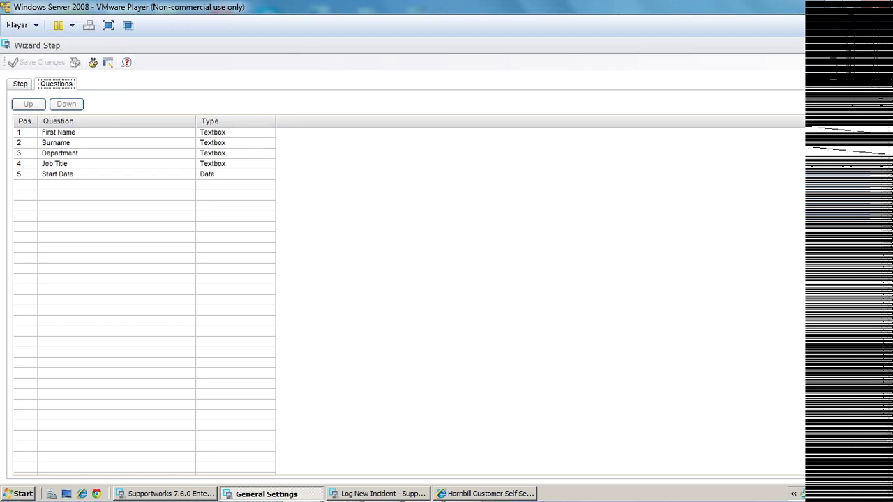
double_click(58, 132)
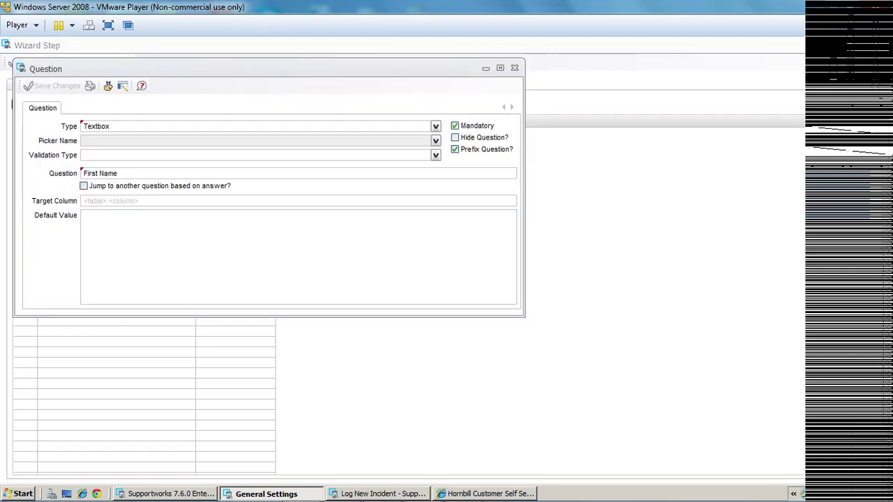
Review the question types (Multiline, Radiobox, Checkbox, Date, Option Selector) and keep First Name as Textbox.
key("alt+Down")
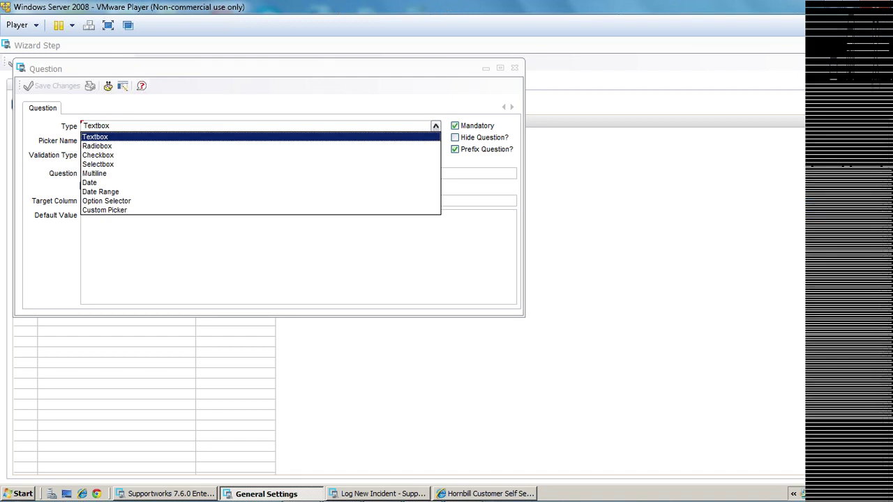
key("Down")
key("Down")
key("Down")
key("Down")
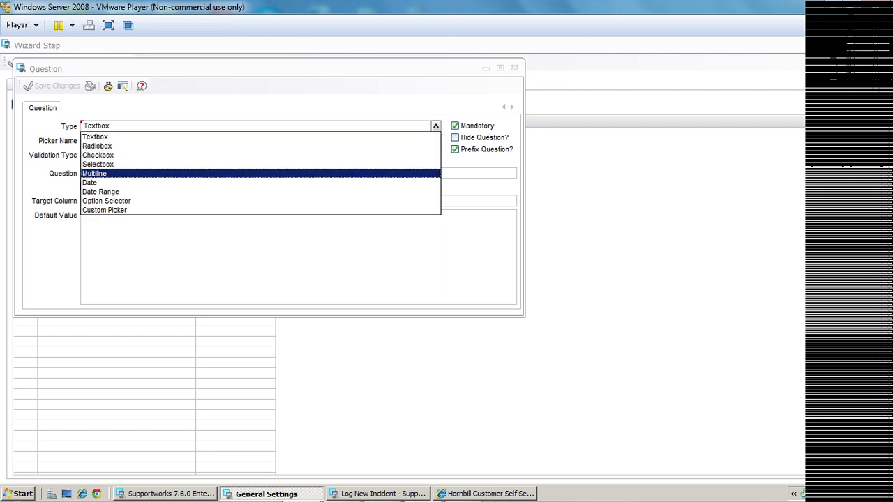
key("Up")
key("Up")
key("Up")
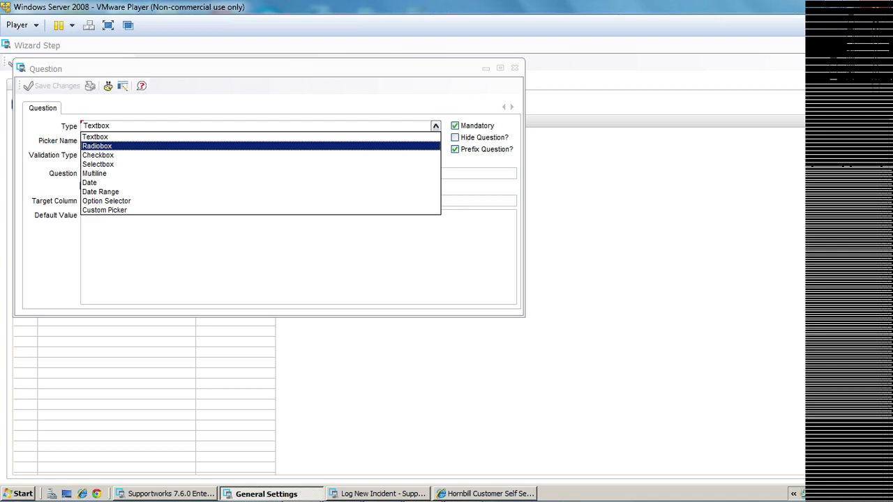
key("Down")
key("Down")
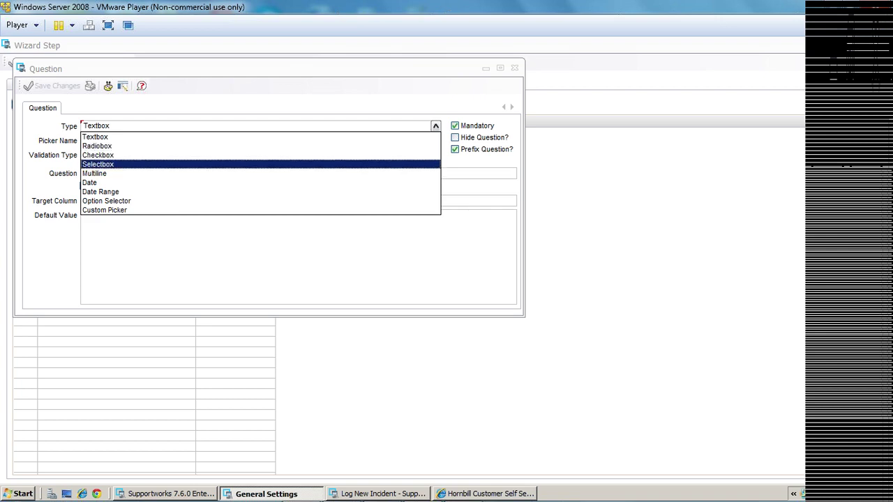
key("Down")
key("Down")
key("Down")
key("Down")
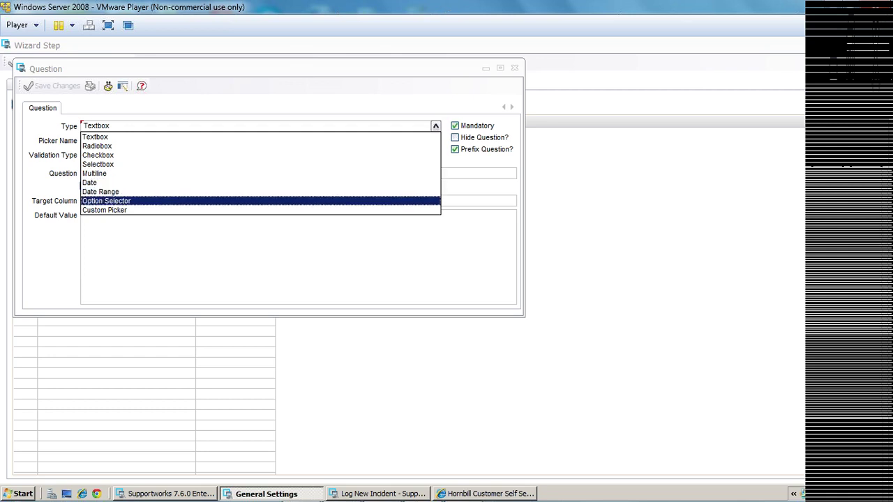
key("Down")
key("Escape")
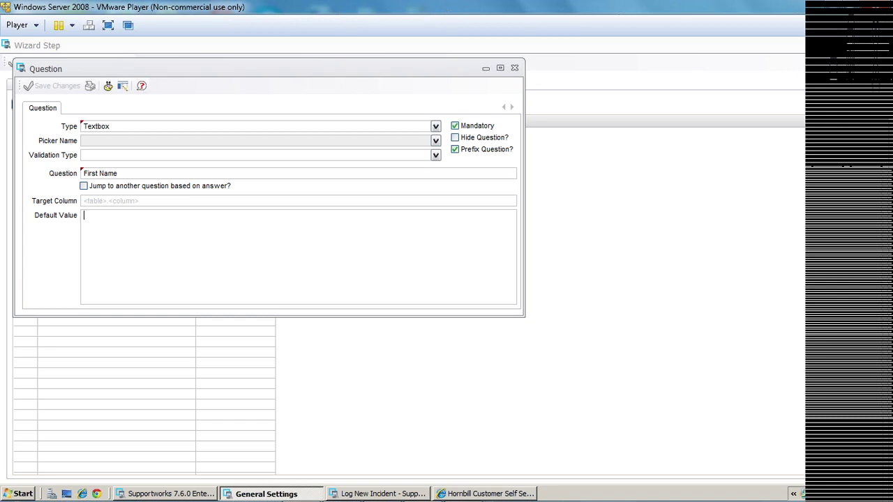
Click into the First Name Default Value box, then close the question without changes.
left_click(84, 216)
left_click(84, 216)
left_click(85, 216)
left_click(515, 68)
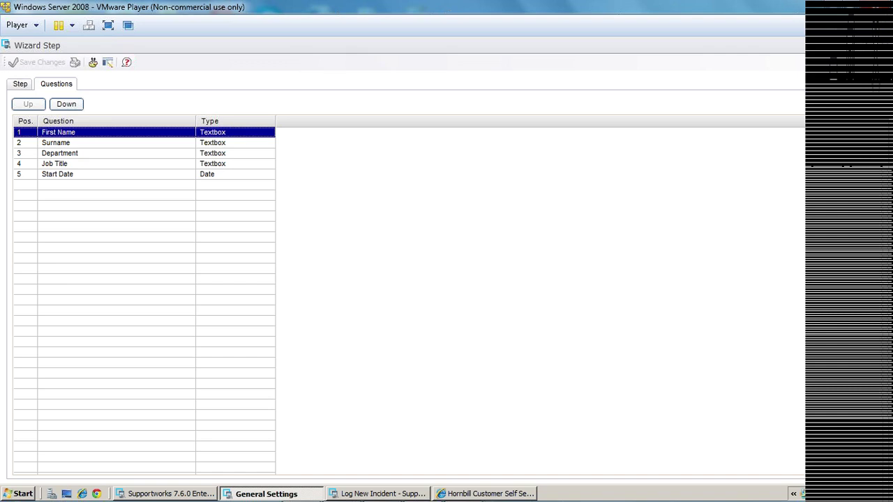
Open the Department question and change its type to Selectbox.
double_click(60, 153)
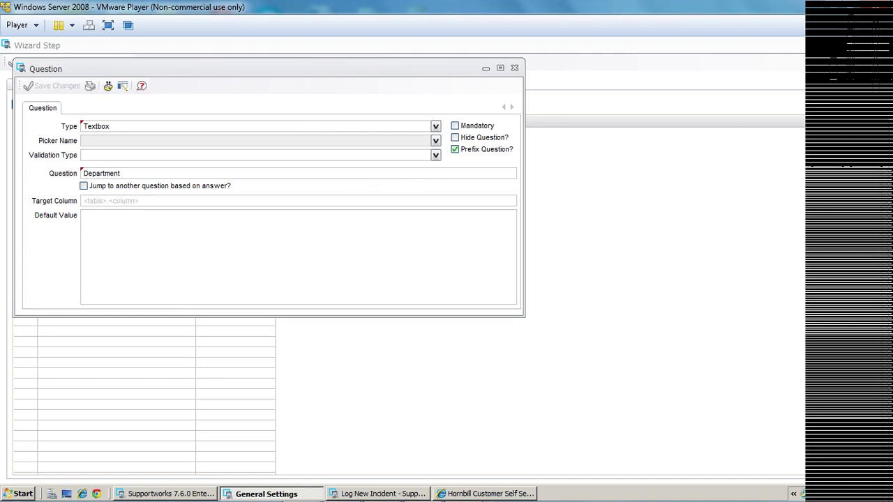
key("alt+Down")
key("Down")
key("Down")
key("Down")
key("Return")
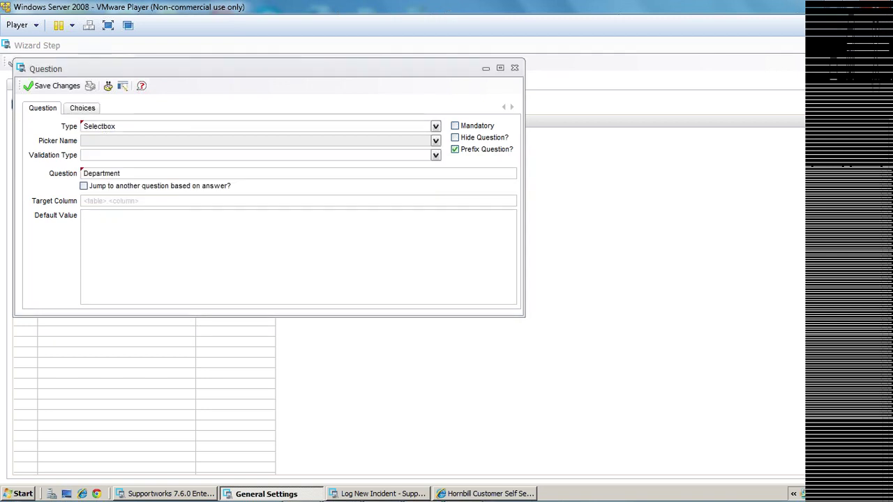
On the Choices tab, start adding a new choice, then cancel it.
key("ctrl+Tab")
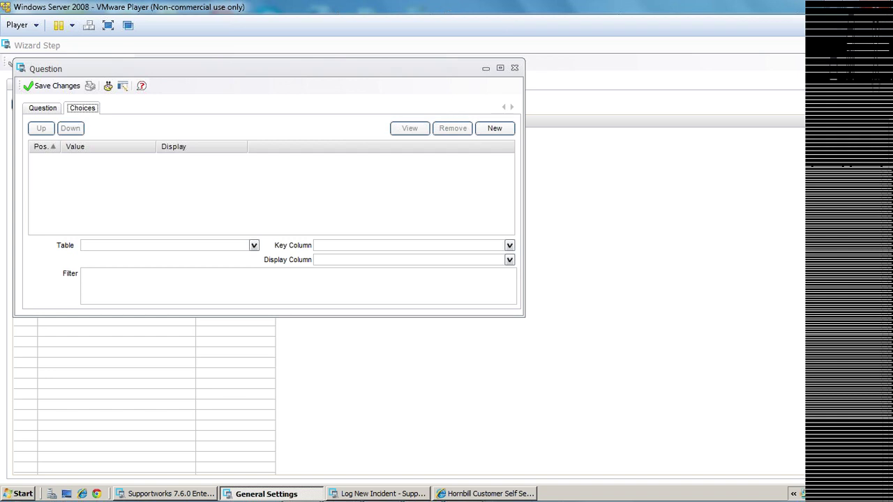
key("Tab")
key("space")
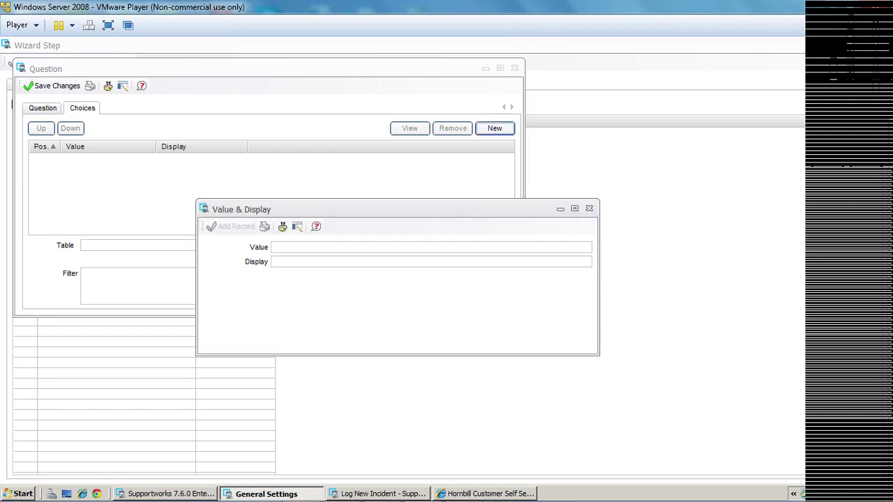
left_click(589, 208)
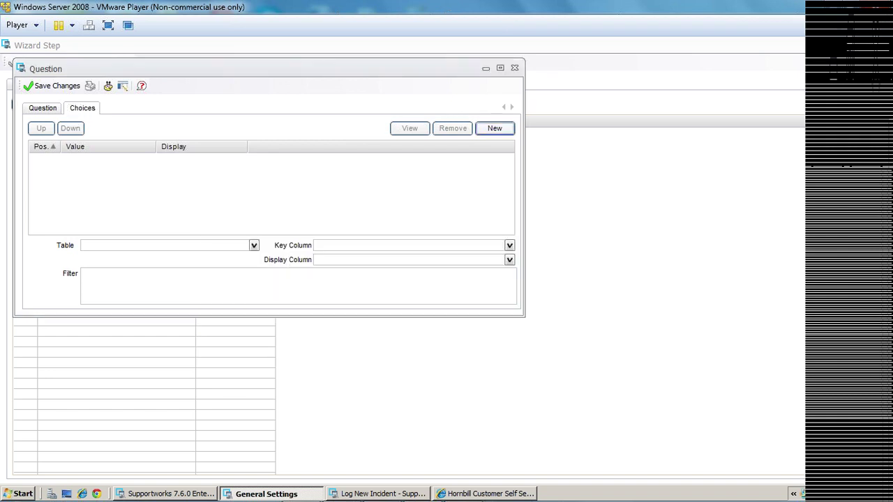
Browse the source Table list without picking a table, then close the Department question.
key("alt+Down")
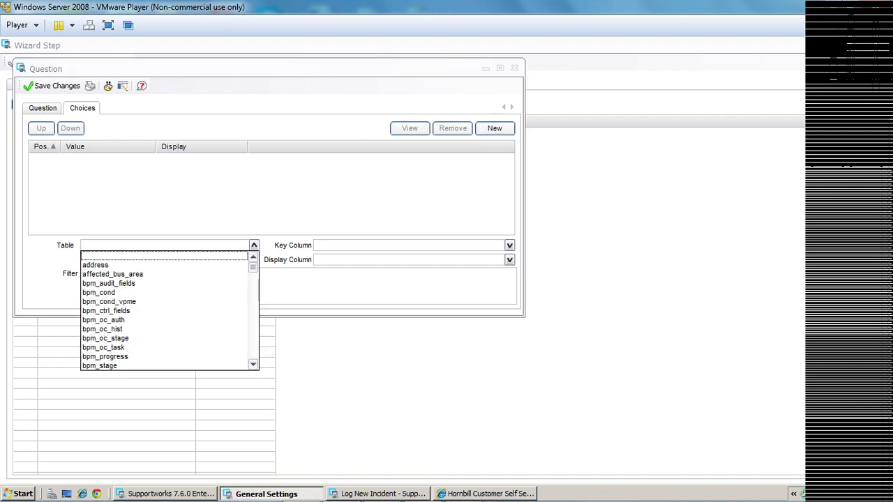
key("Page_Down")
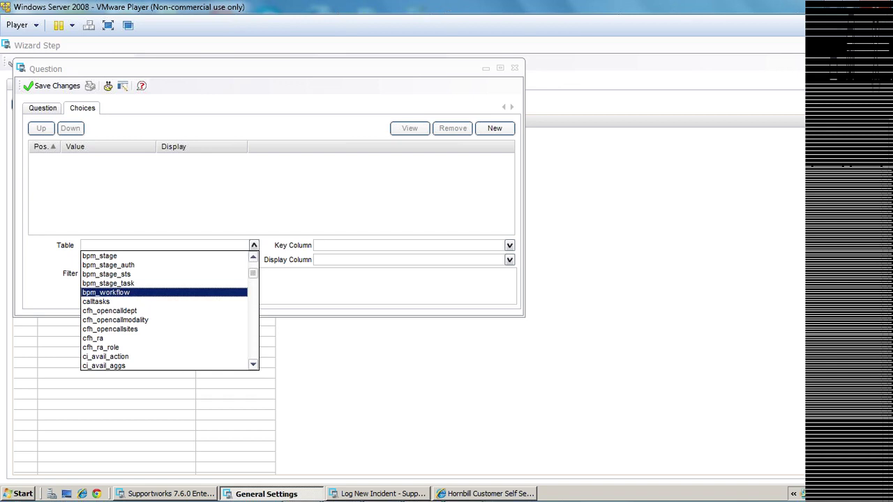
scroll(170, 311, "down", 10)
scroll(170, 311, "up", 15)
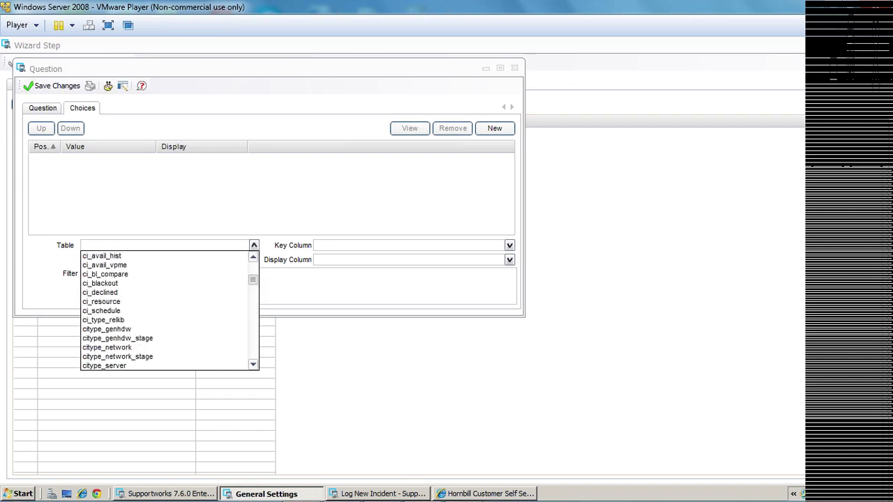
key("Escape")
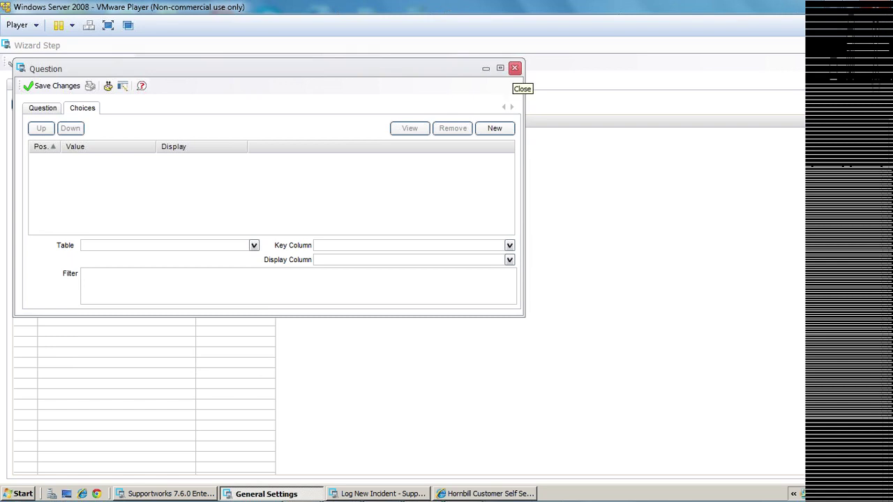
left_click(515, 68)
Discard the Department change and close the Personal Details step, New Starter wizard form and General Settings.
left_click(311, 237)
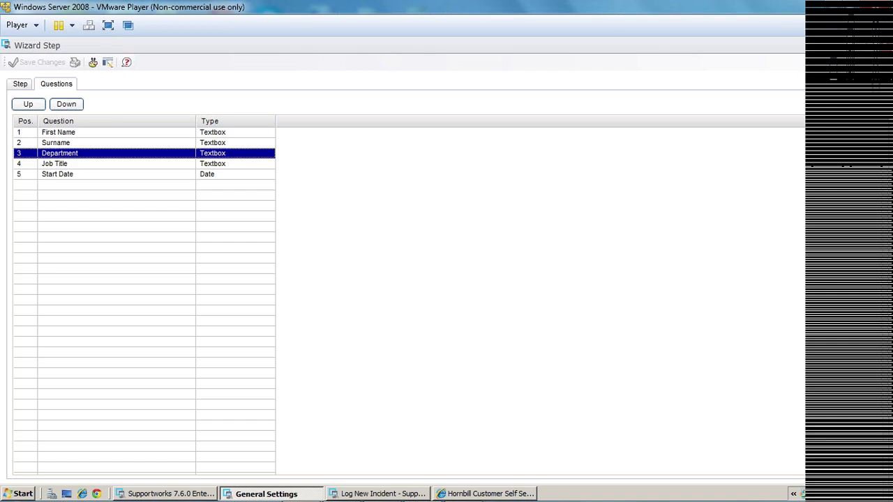
key("alt+F4")
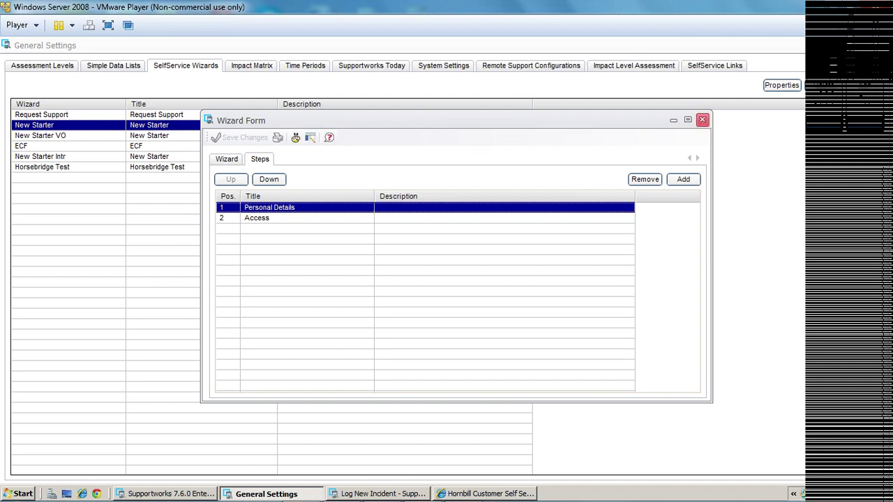
left_click(703, 119)
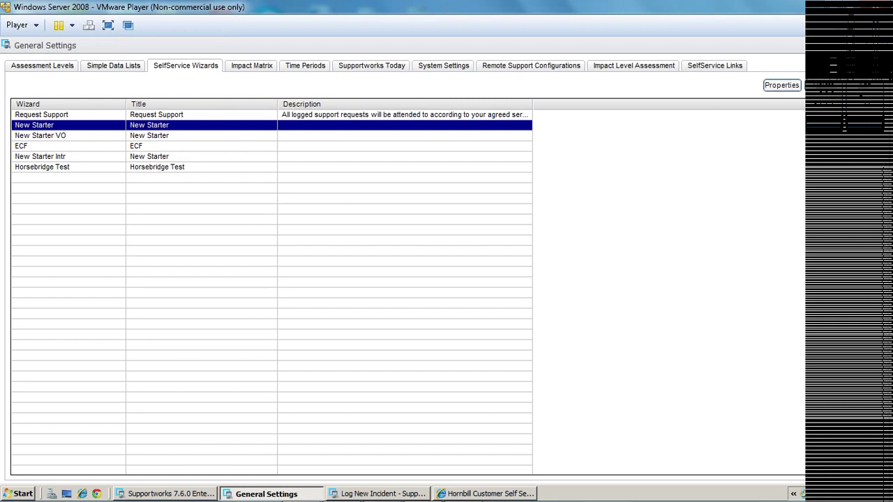
key("alt+F4")
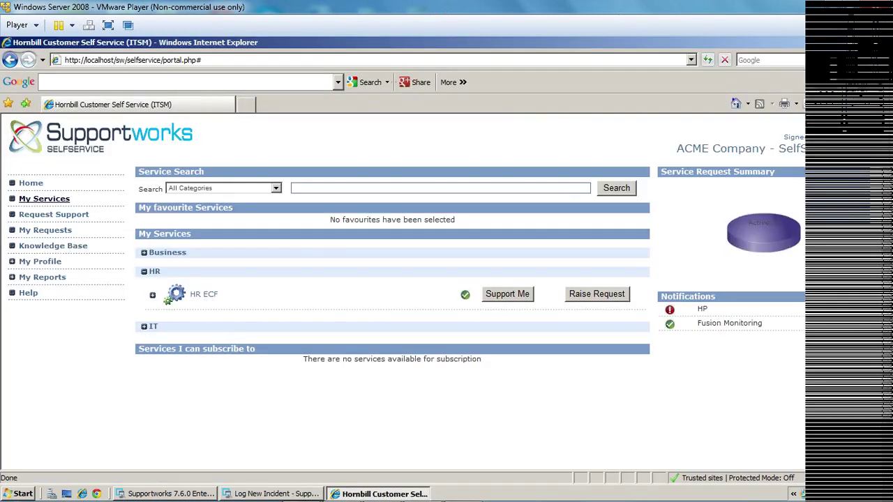
Switch to the Enterprise Client and open File > Manage Customers > Manage.
key("alt+Tab")
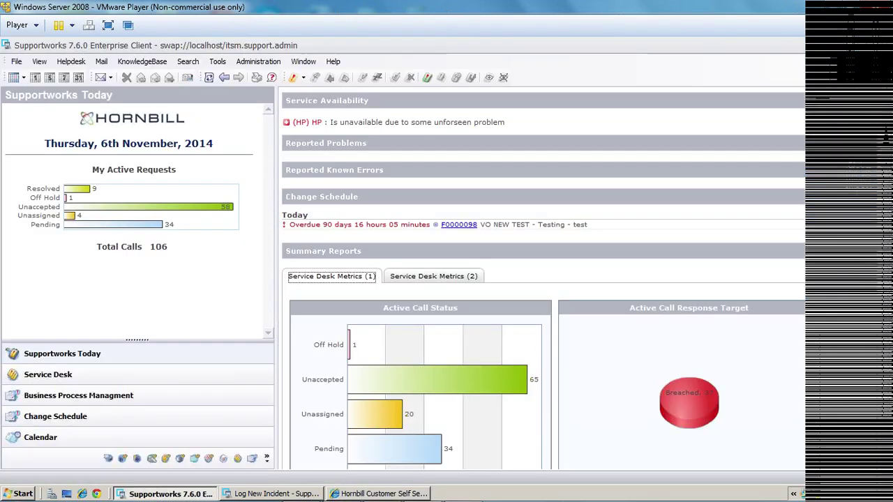
key("alt+f")
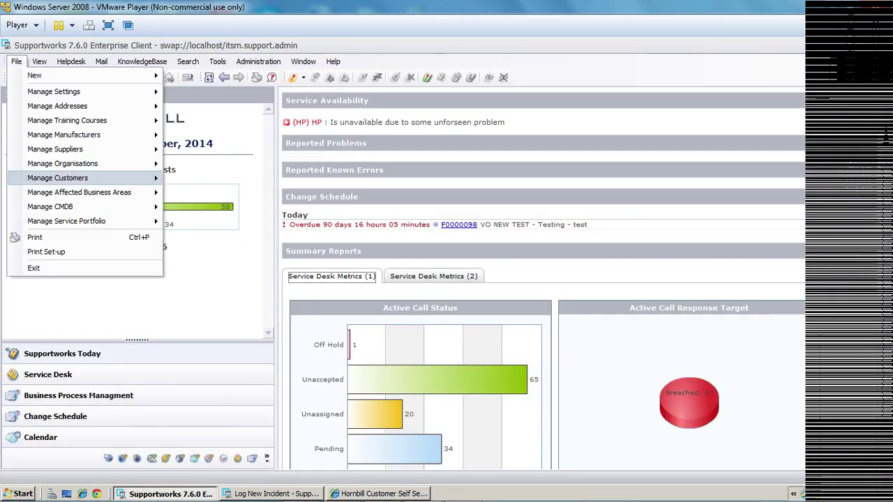
key("Right")
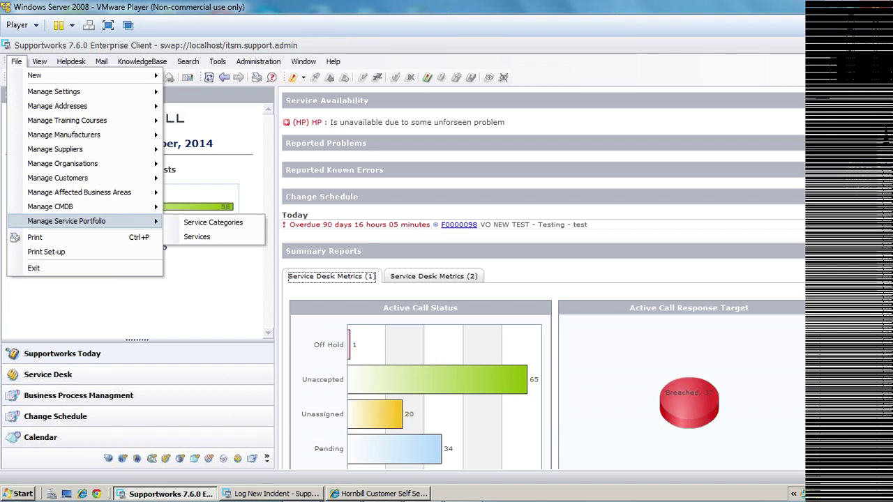
key("Up")
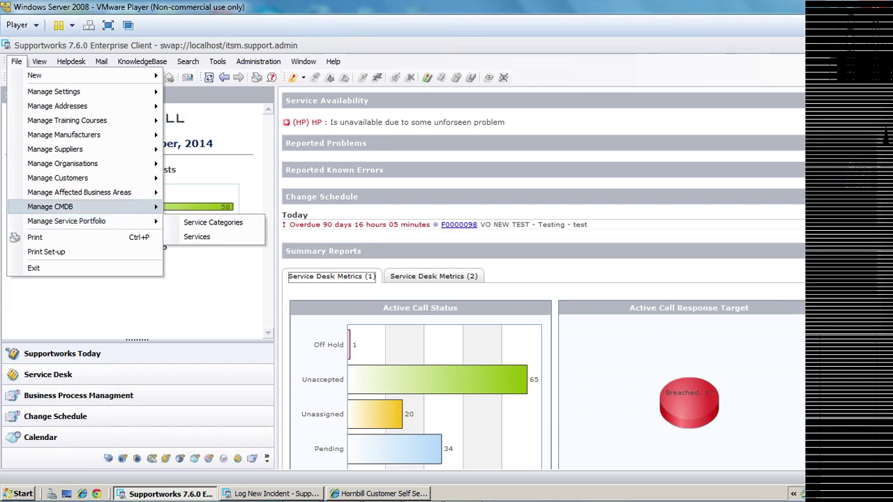
key("Down")
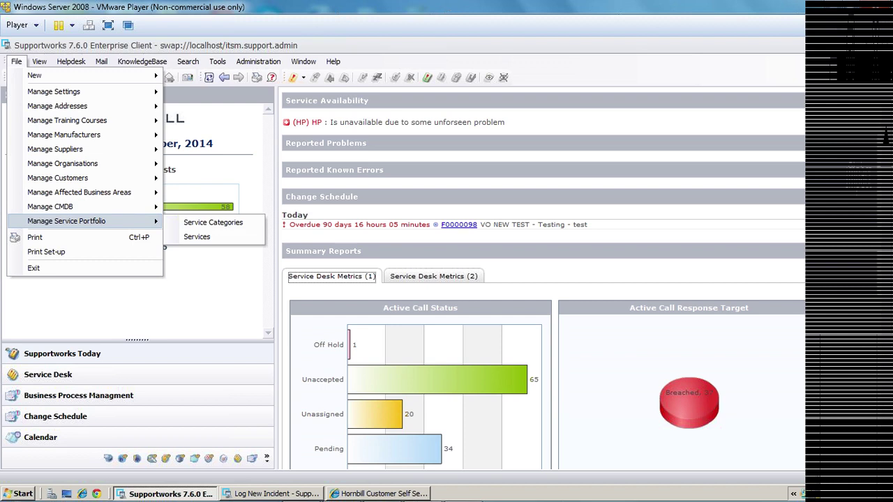
key("Up")
key("Up")
key("Up")
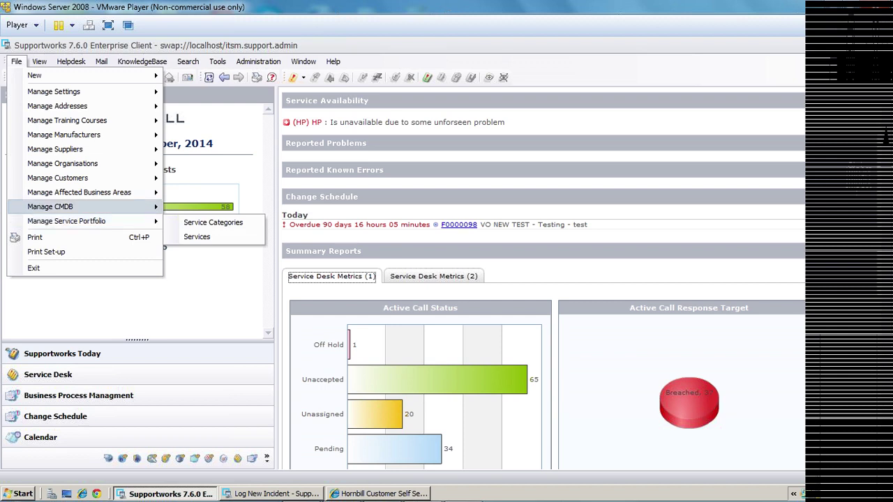
key("Right")
key("Down")
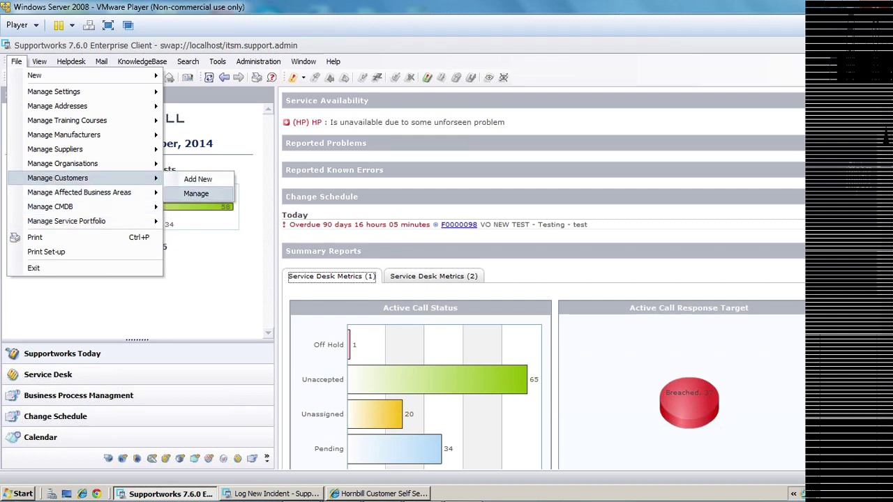
key("Return")
key("Return")
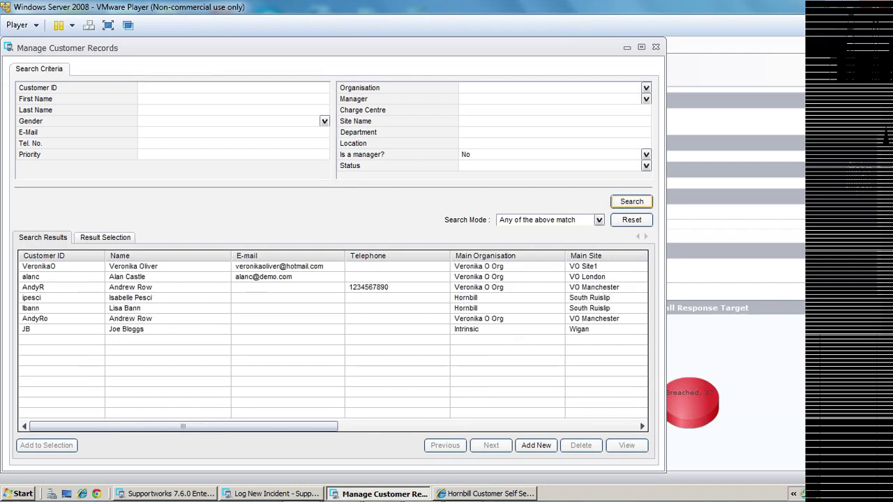
Open the second customer's properties, review Service Desk Access and the Selfservice Password, then close both windows.
double_click(127, 276)
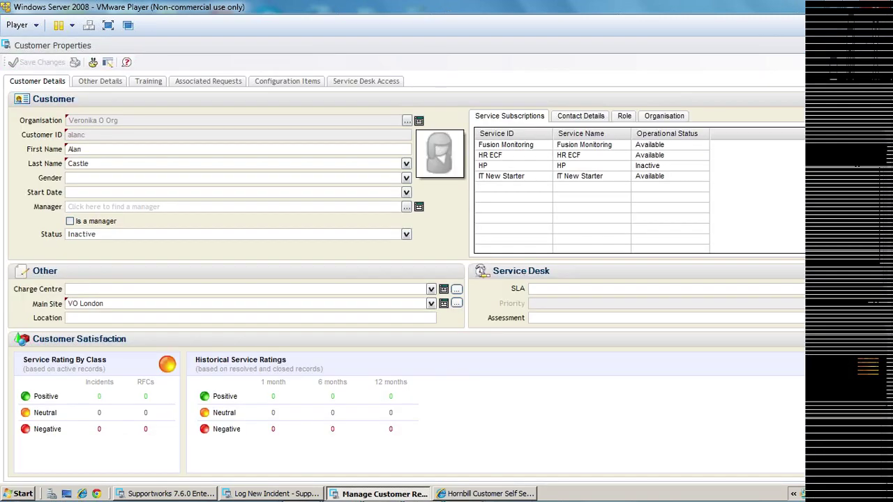
left_click(365, 81)
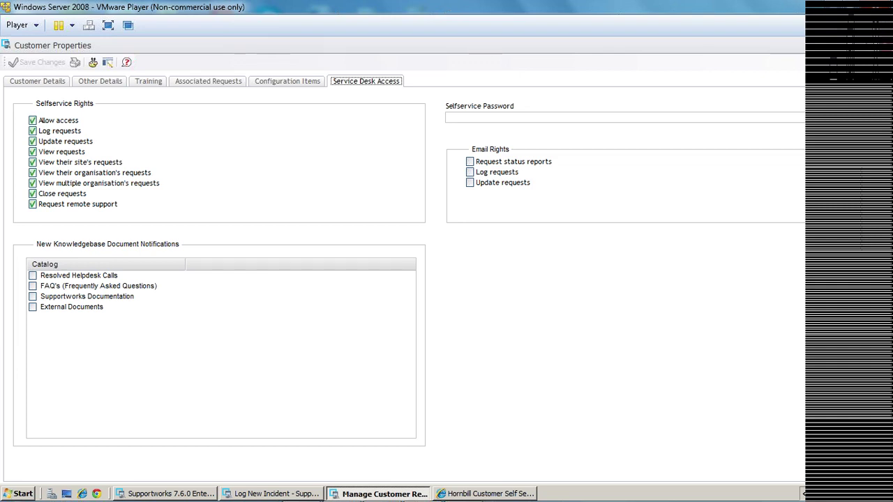
left_click(450, 117)
key("Escape")
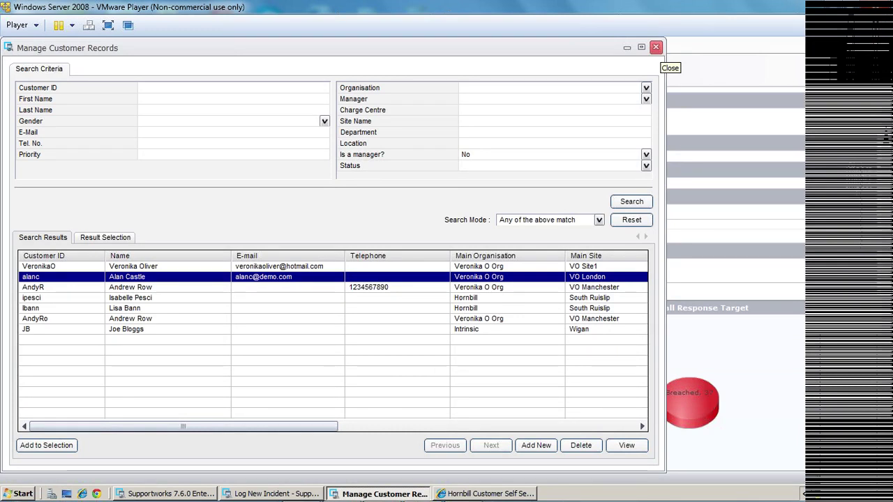
left_click(656, 47)
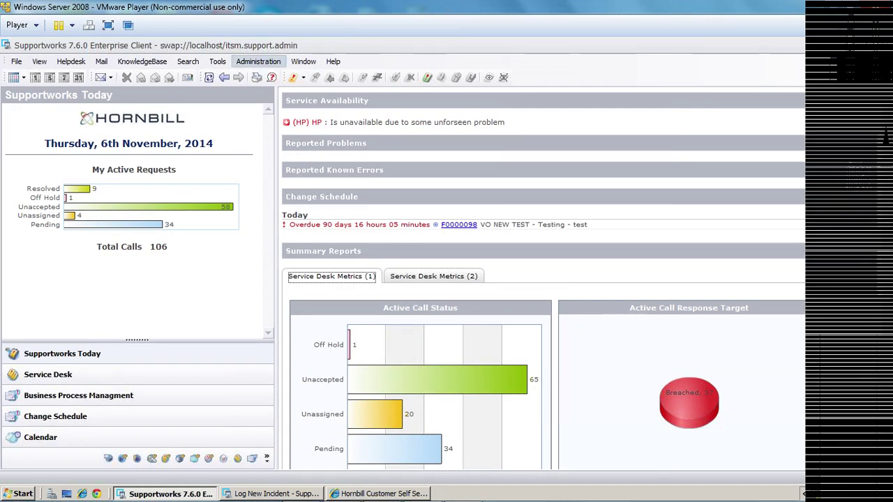
Open the selfservice web access service's properties from the administration SelfService configurations.
left_click(258, 62)
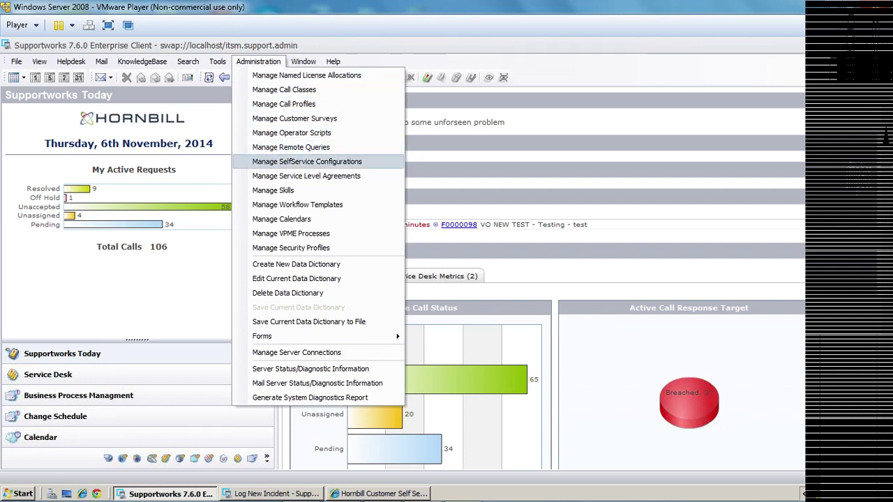
left_click(307, 161)
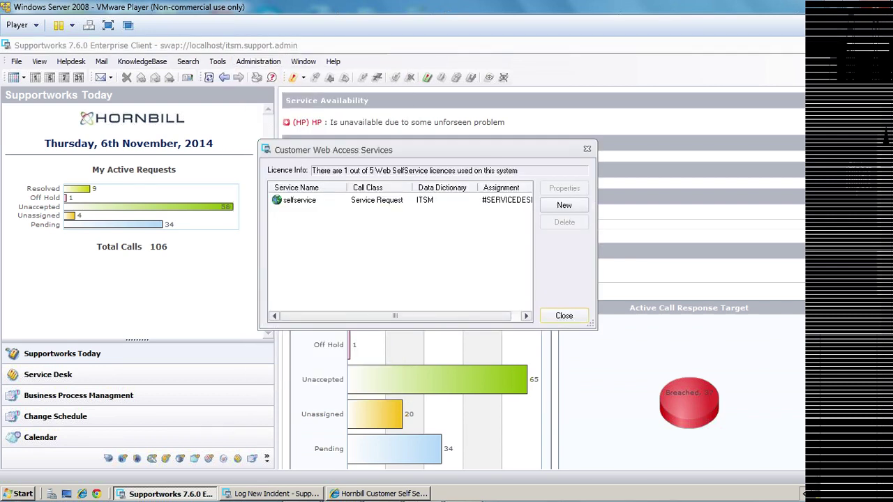
double_click(299, 200)
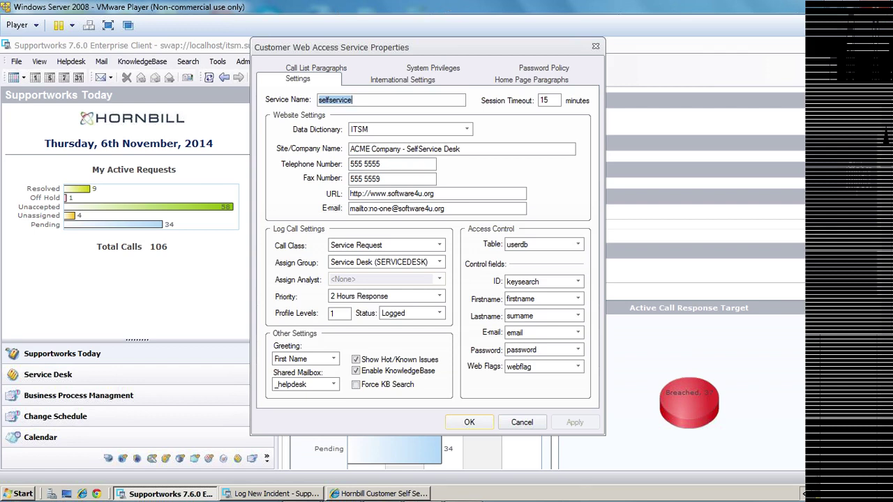
Keep ITSM as data dictionary and Service Request as call class, confirm, and close the services list.
left_click(467, 129)
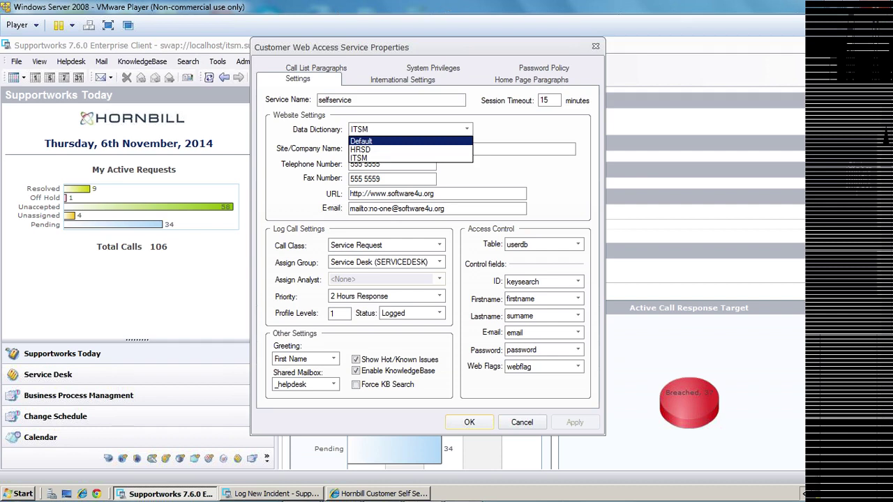
left_click(358, 158)
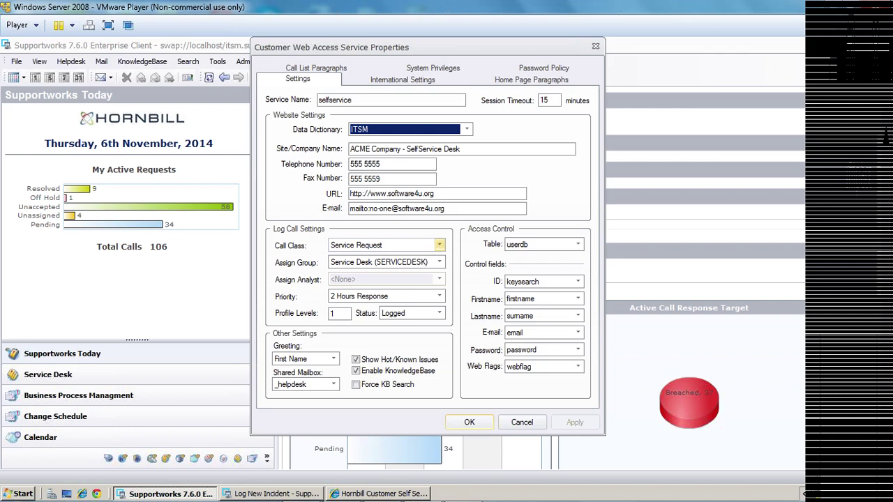
left_click(440, 245)
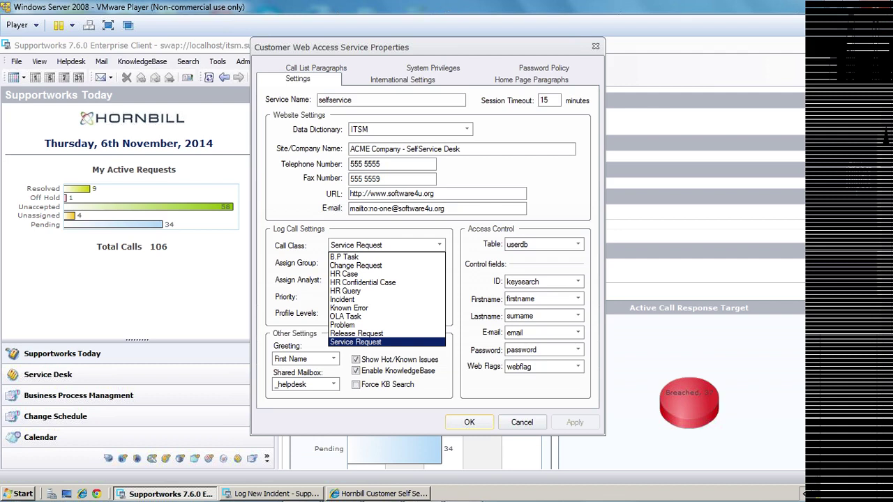
key("Return")
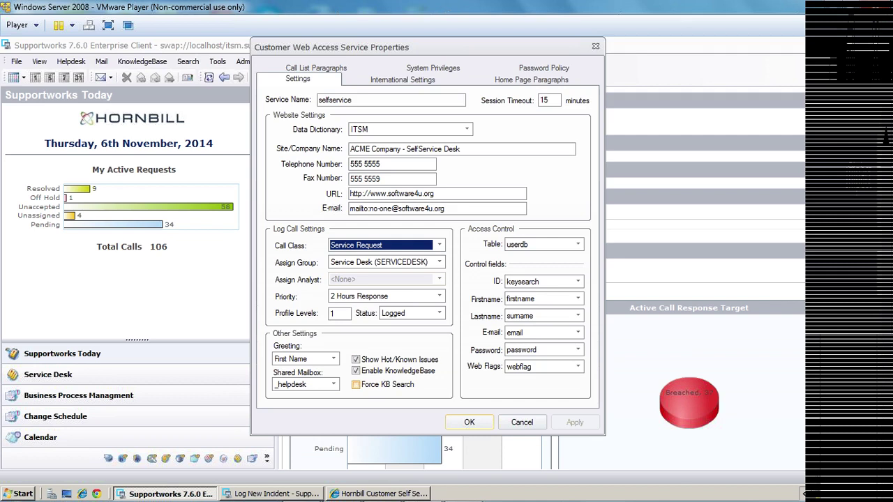
left_click(522, 422)
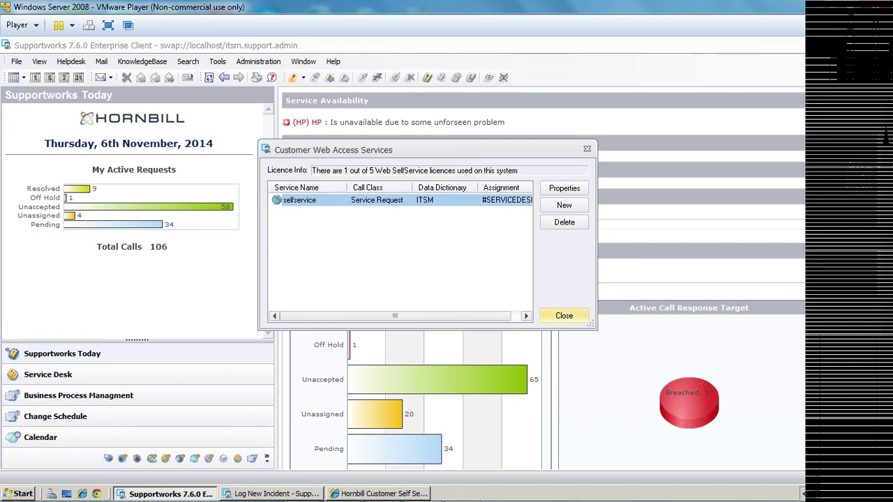
left_click(563, 315)
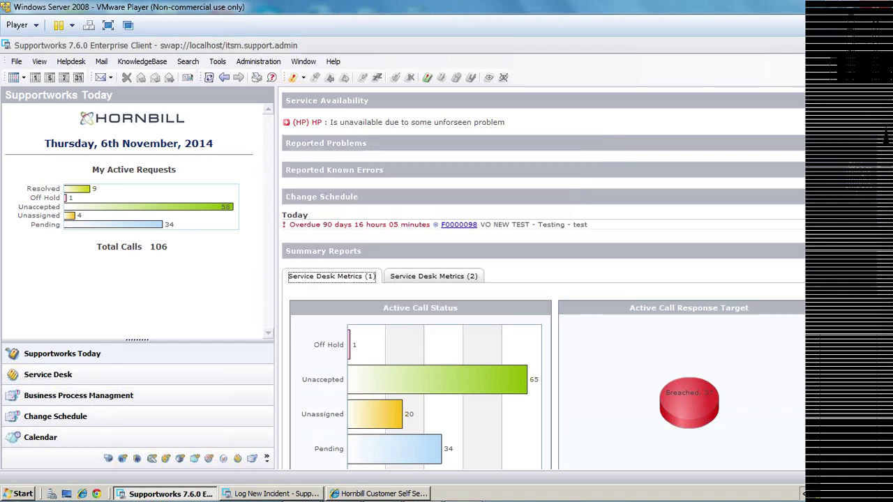
Start a new HR ECF request in the self-service portal with contract type Fixed term.
left_click(380, 493)
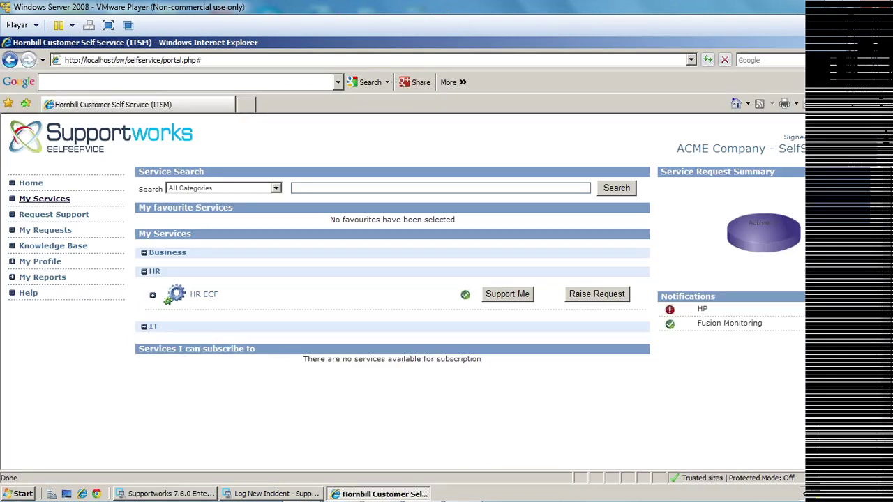
left_click(598, 295)
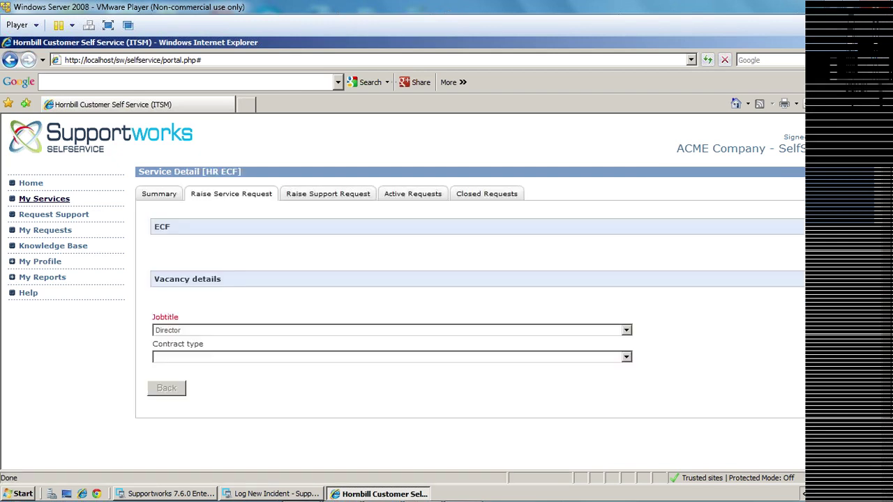
left_click(626, 356)
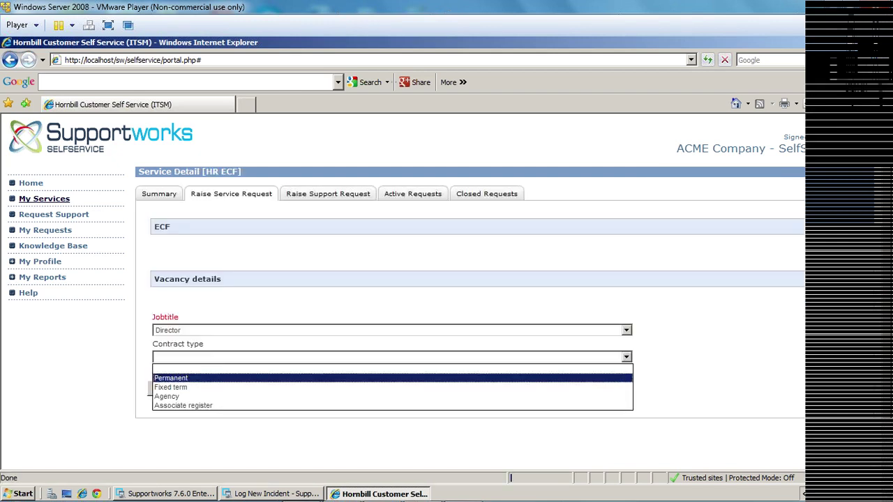
left_click(209, 386)
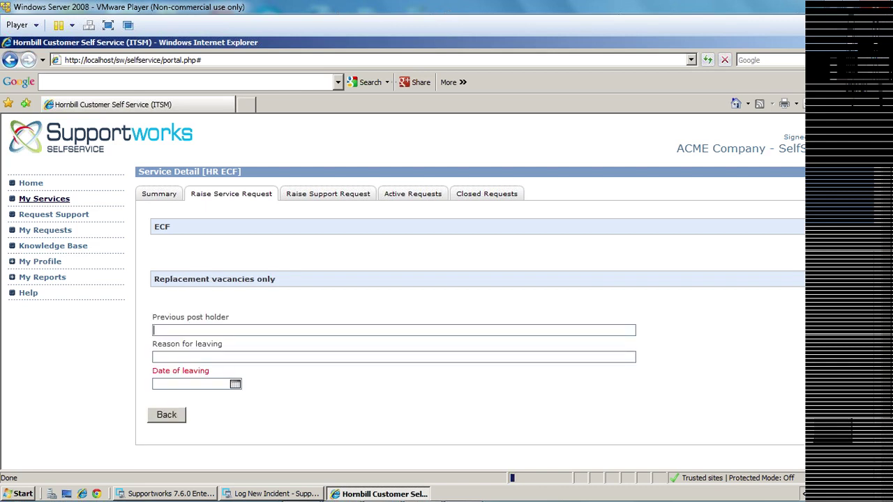
Enter the leaver's name, reason 'Feel like it', leaving date 20/11/2014 and approval date 13/11/2014.
type("Ted")
left_click(167, 357)
type("Feel like it")
key("Tab")
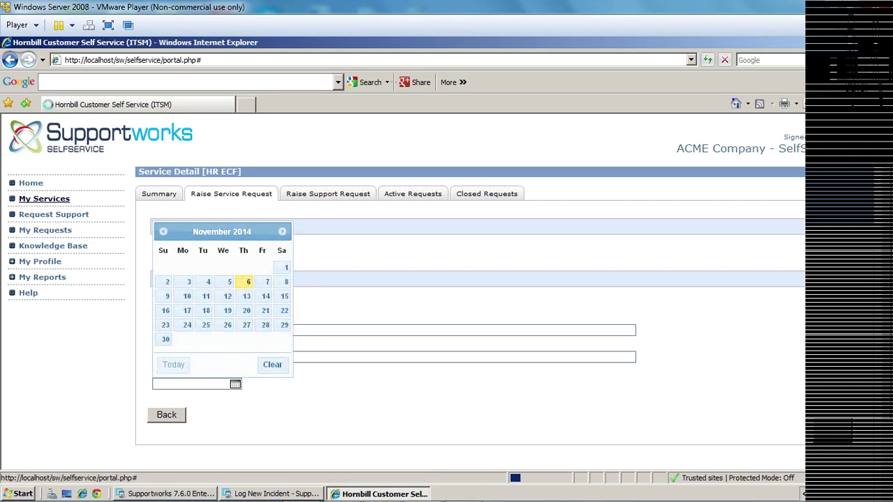
left_click(246, 311)
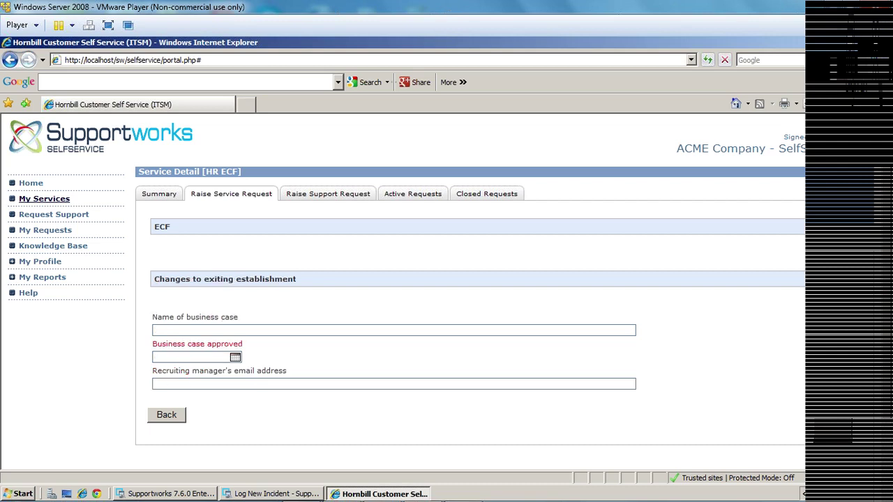
type("dfgdf")
left_click(235, 357)
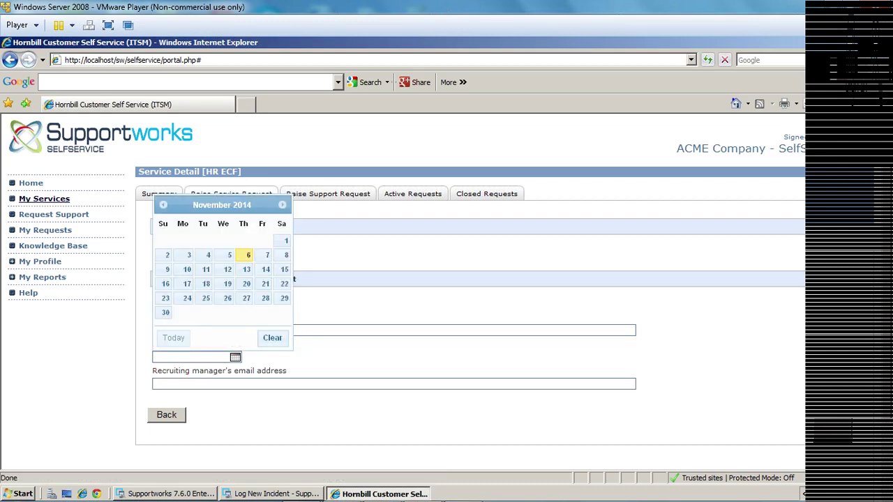
Enter the recruiting manager's email with a corrected @, add advert text 'dzfg' and submit.
left_click(155, 384)
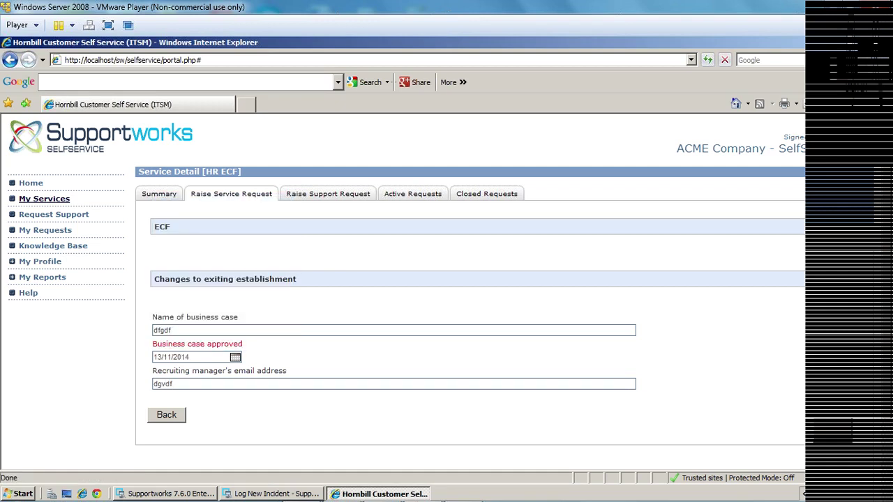
key("Left")
key("Left")
key("Left")
key("Left")
key("Left")
key("Left")
key("Left")
key("Left")
key("Left")
key("Left")
key("Left")
key("BackSpace")
type("@")
key("Return")
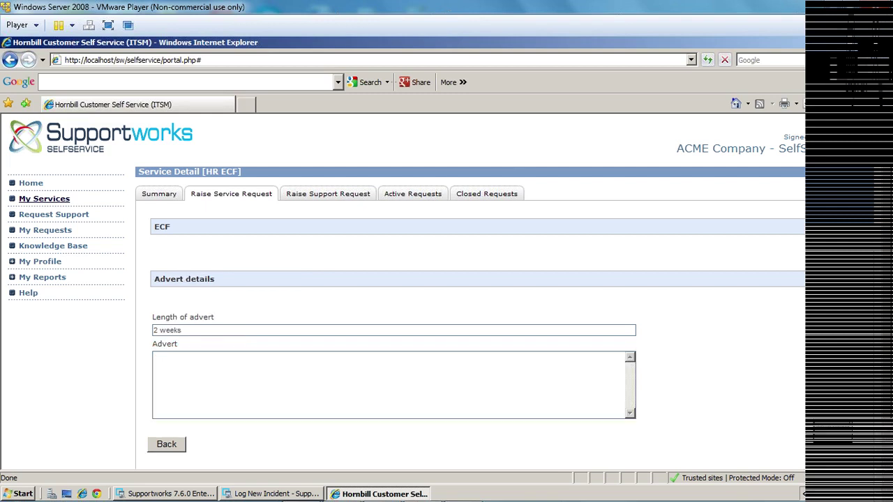
type("dzfg")
key("Return")
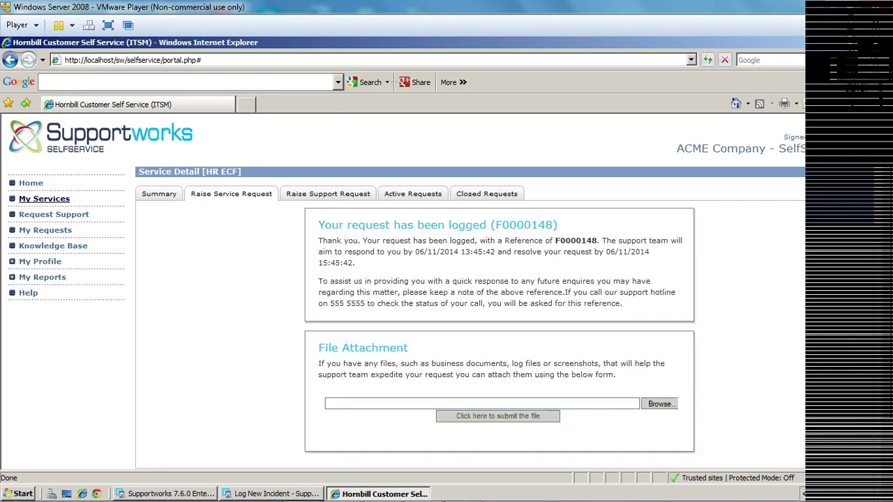
Copy the logged request's reference number and return to the Supportworks client.
left_click_drag(552, 225, 495, 224)
right_click(508, 223)
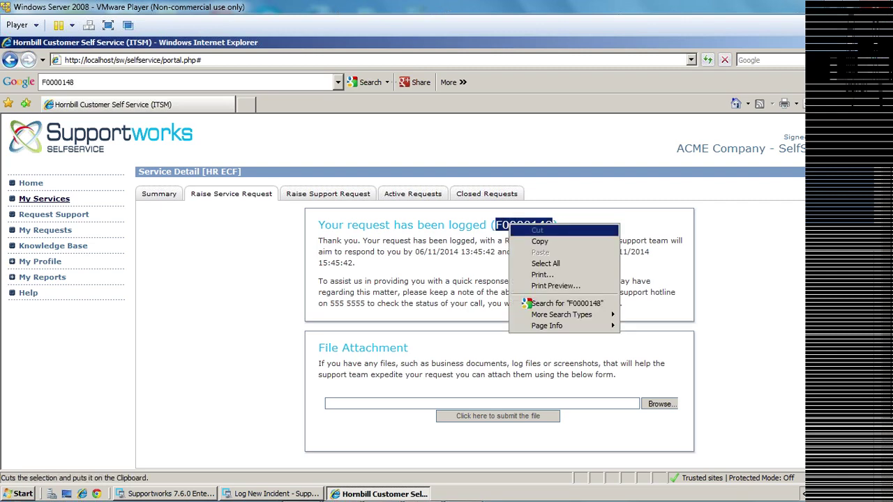
left_click(540, 242)
key("alt+Tab")
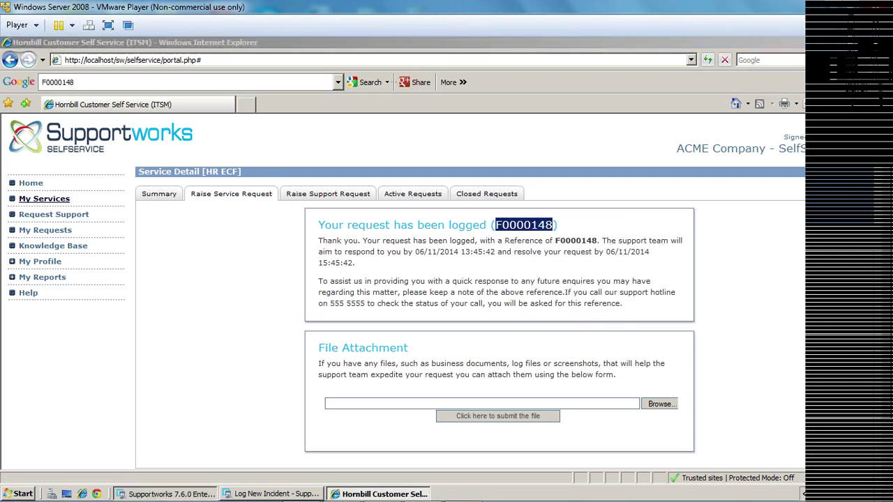
left_click(71, 61)
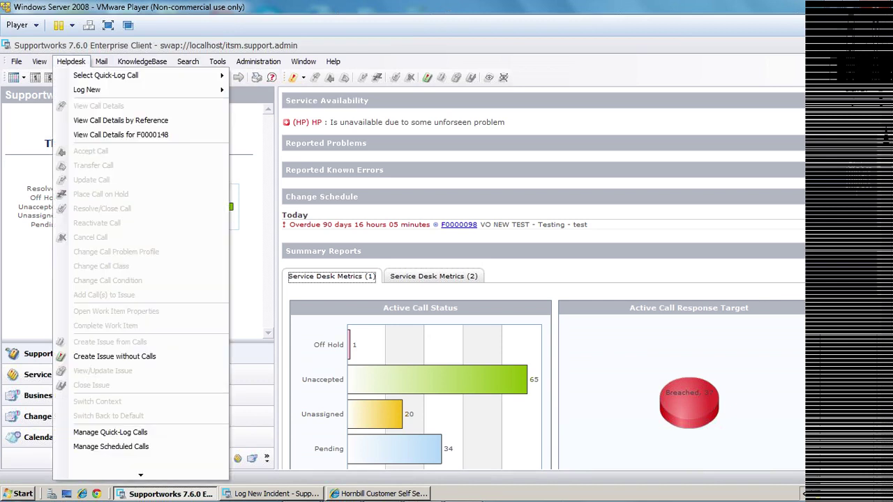
mouse_move(86, 89)
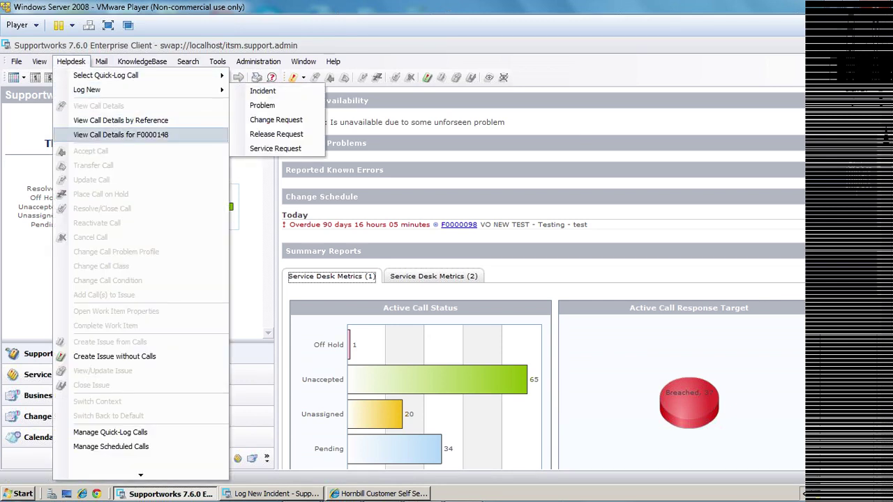
left_click(121, 135)
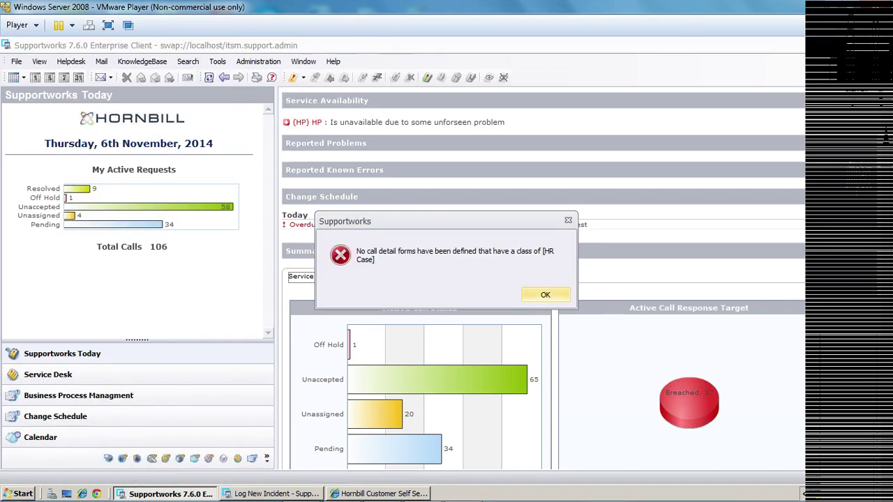
key("Return")
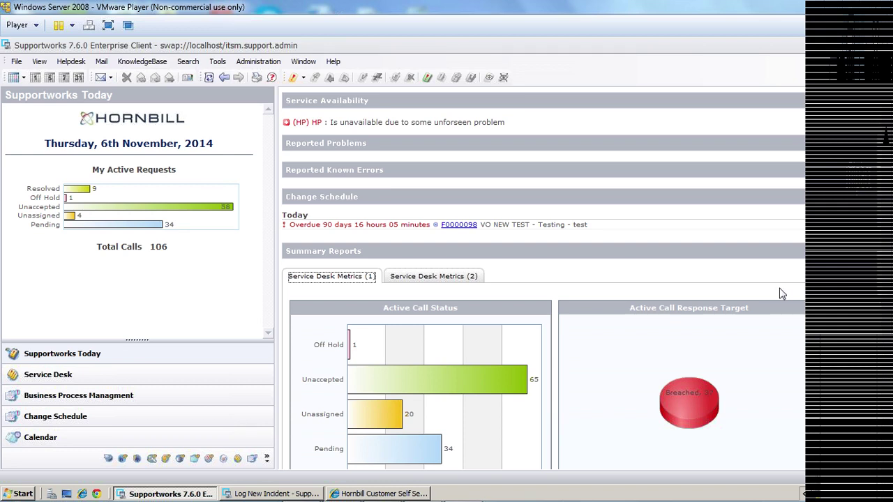
mouse_move(300, 496)
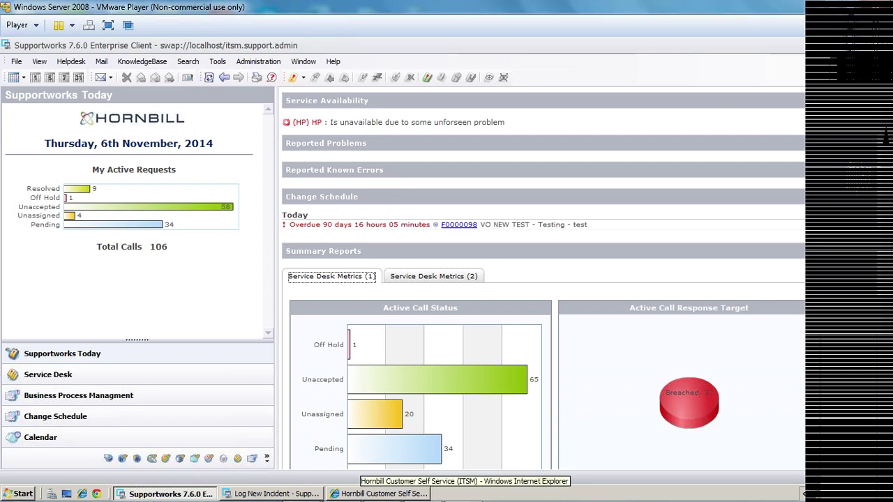
left_click(356, 494)
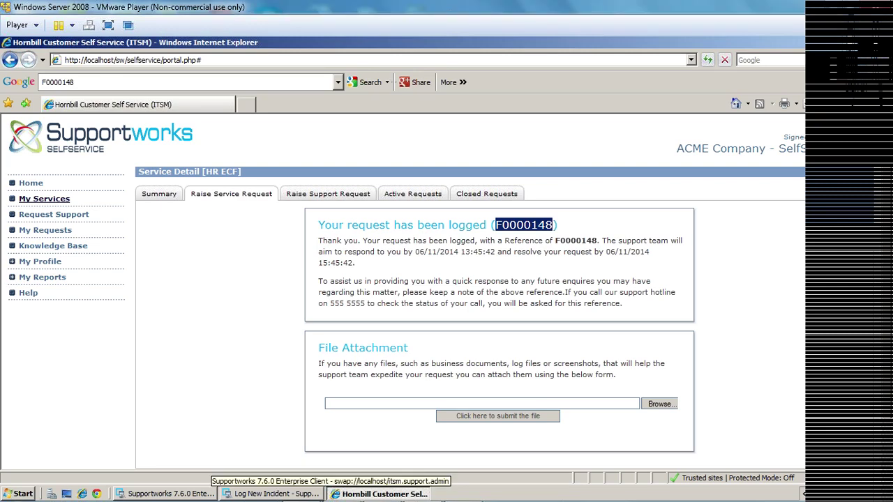
left_click(170, 493)
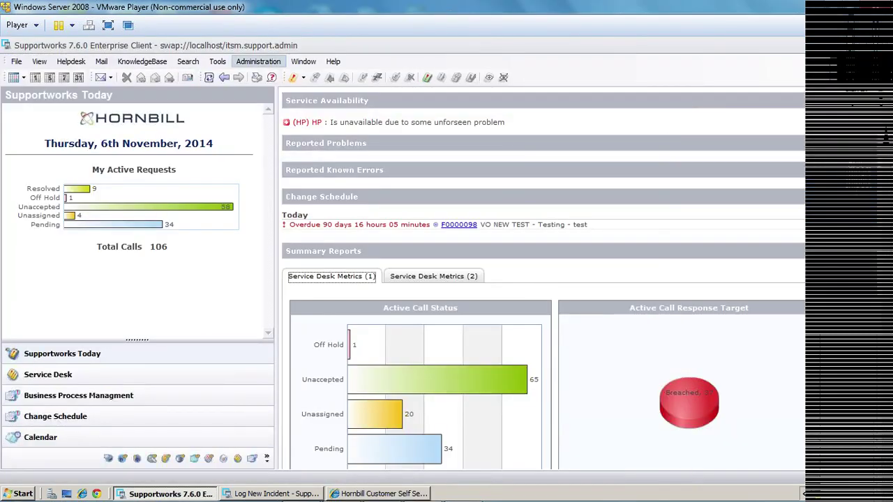
left_click(259, 61)
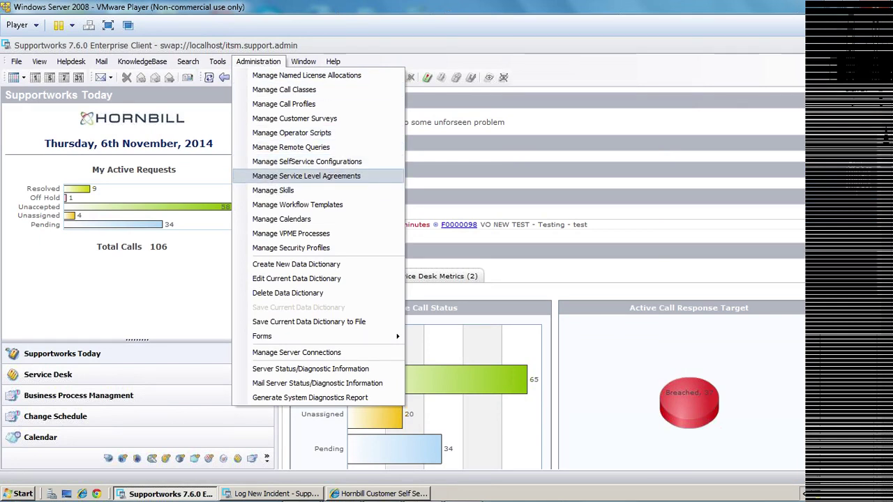
Open the Service Level Agreements list and add a new blank agreement.
left_click(307, 176)
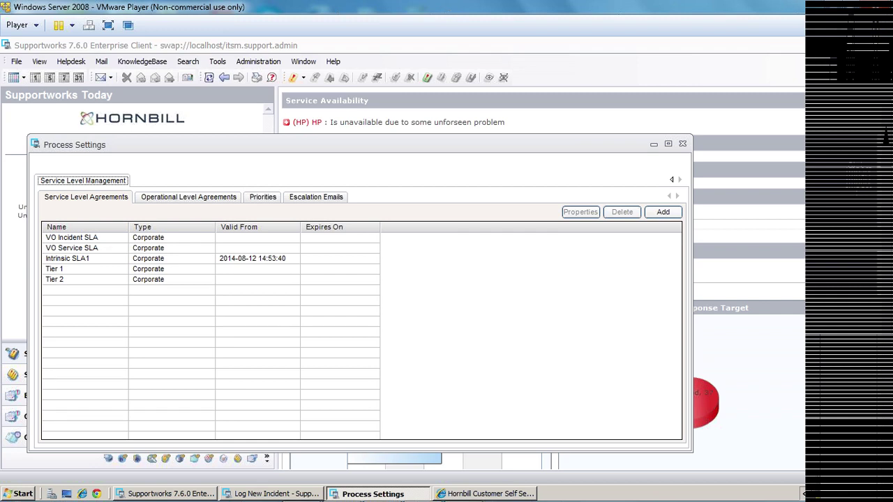
left_click(663, 212)
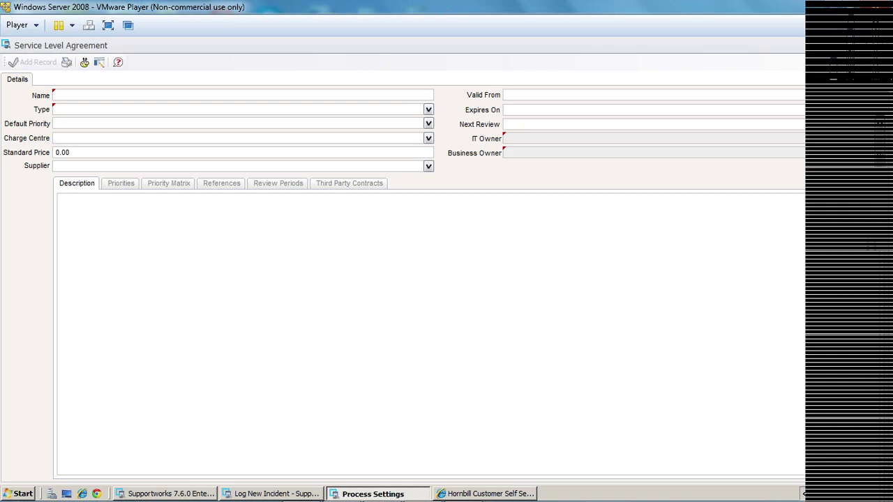
Name the SLA 'Test', set type Corporate, and make Administrator the IT owner.
type("Test")
key("Tab")
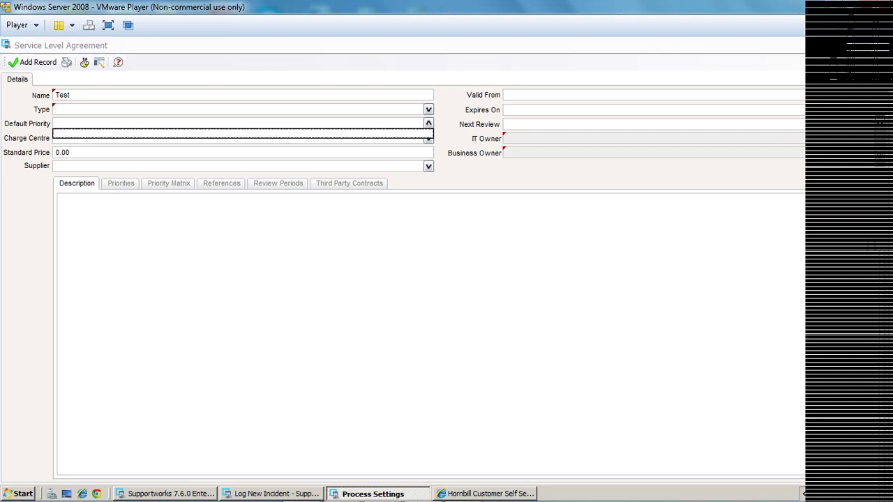
key("alt+Down")
key("Down")
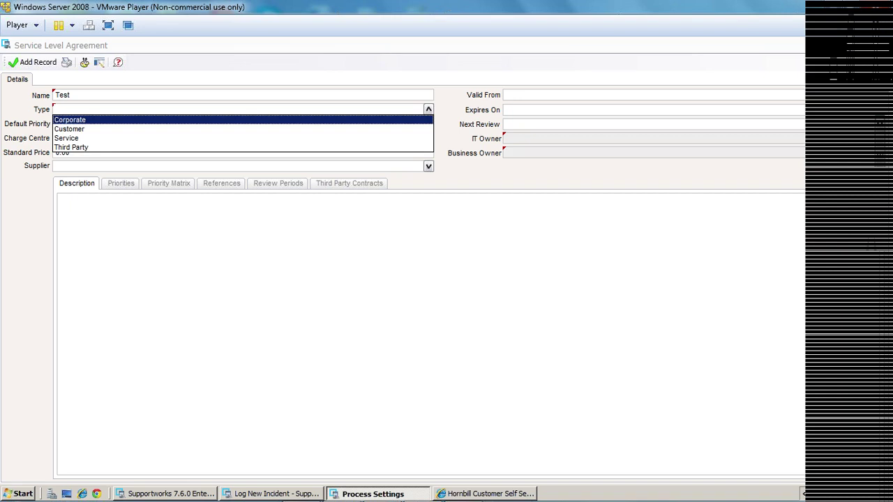
key("Return")
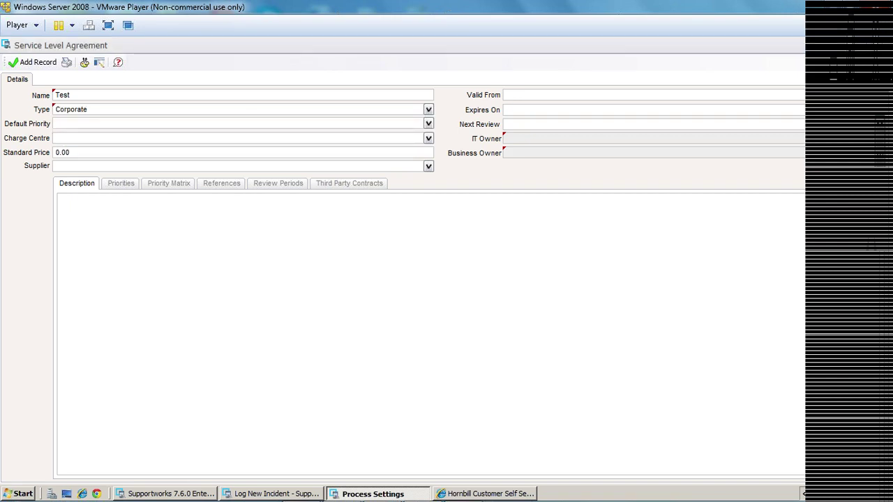
key("Return")
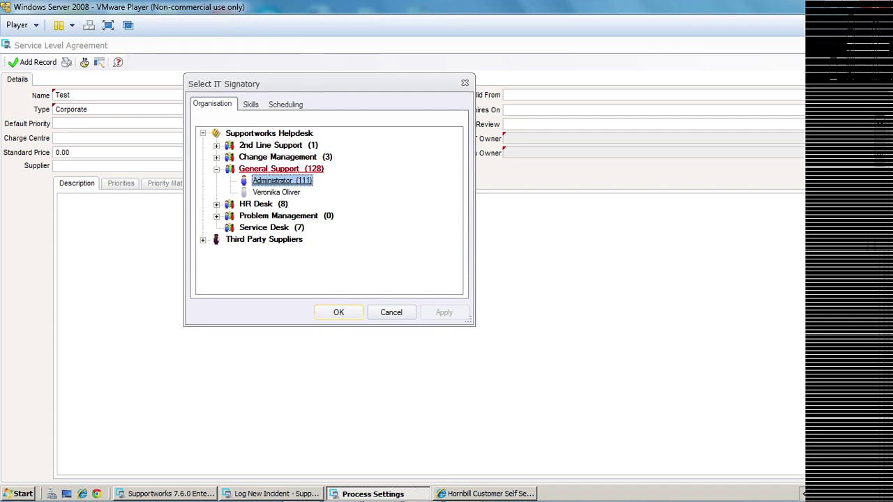
key("Return")
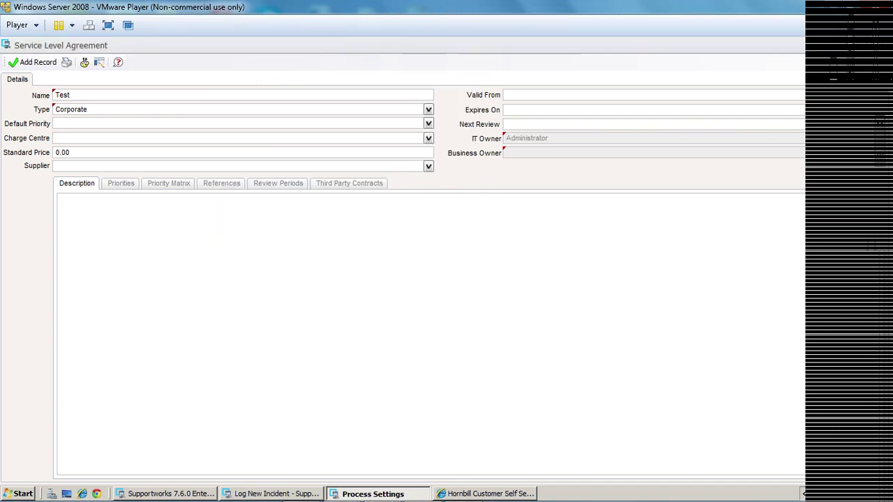
Pick the second customer as business owner, change type to Service, and save the record.
key("Return")
key("Return")
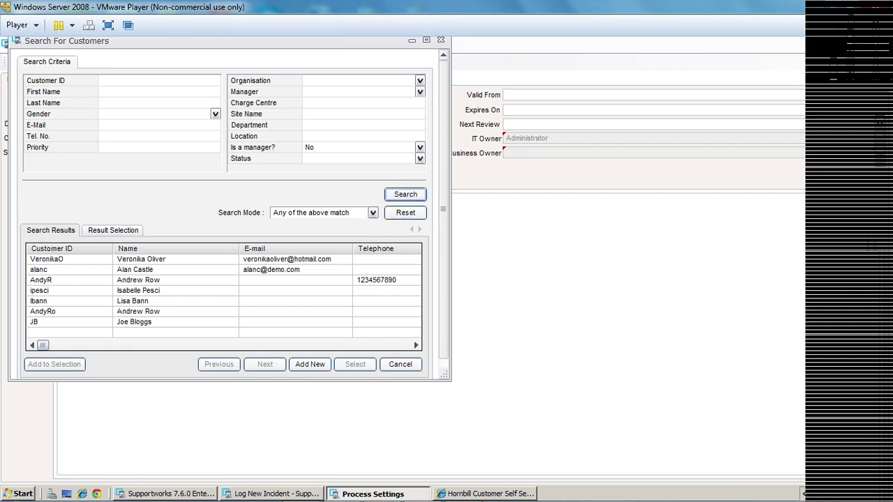
left_click(135, 269)
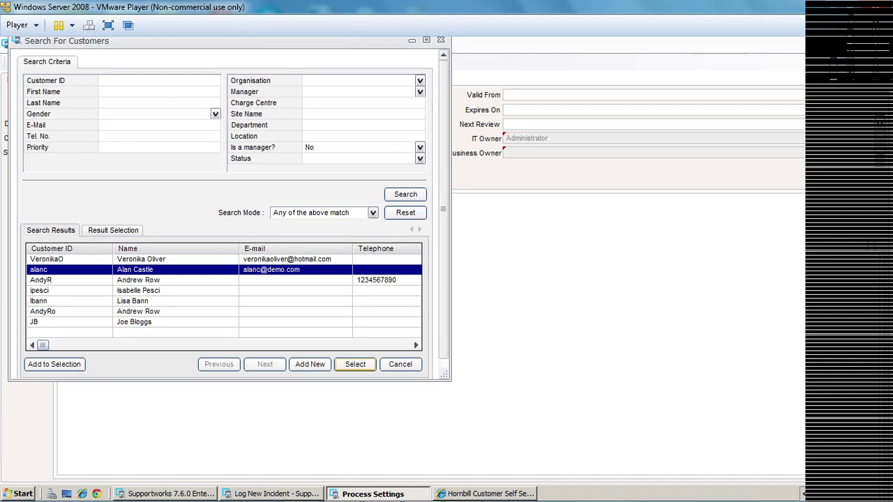
key("Return")
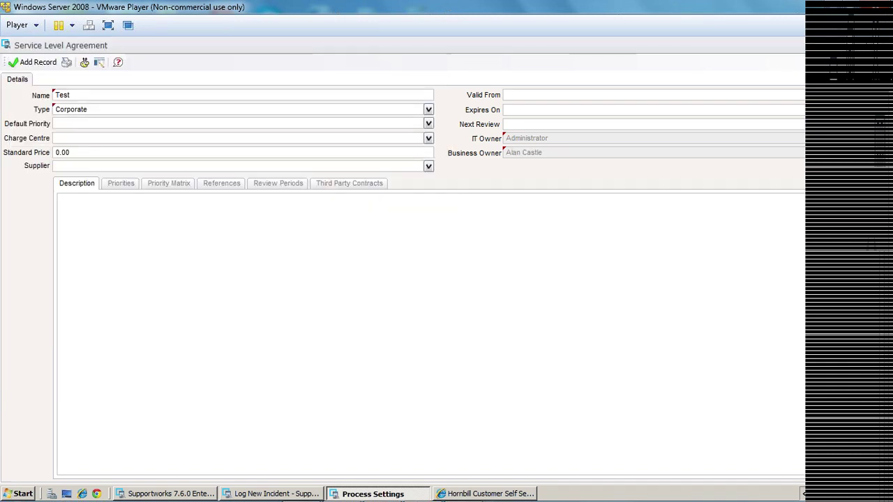
key("alt+Down")
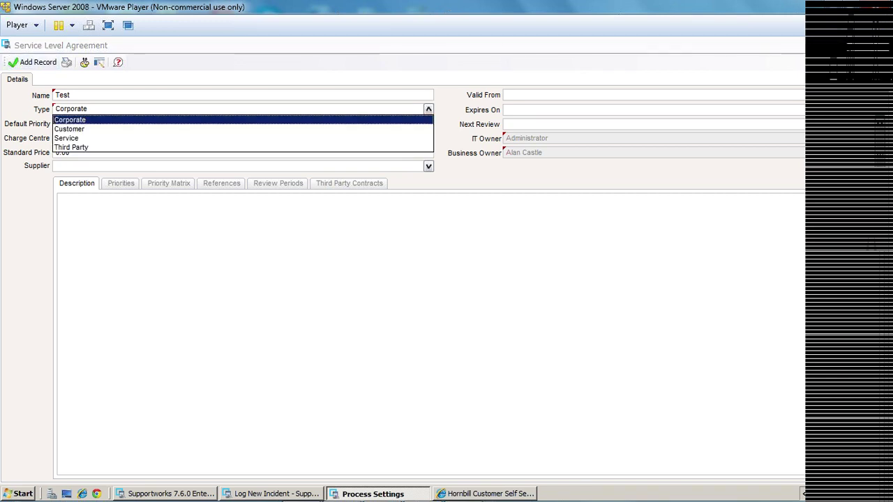
key("Down")
key("Down")
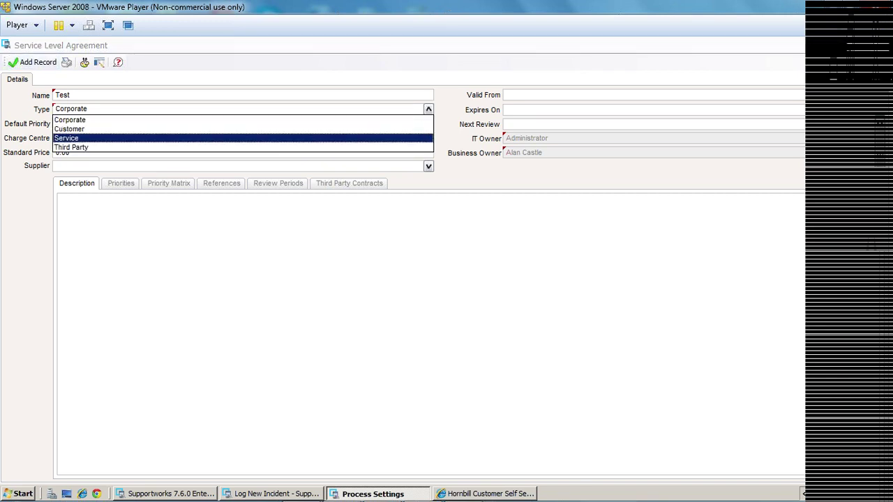
key("Return")
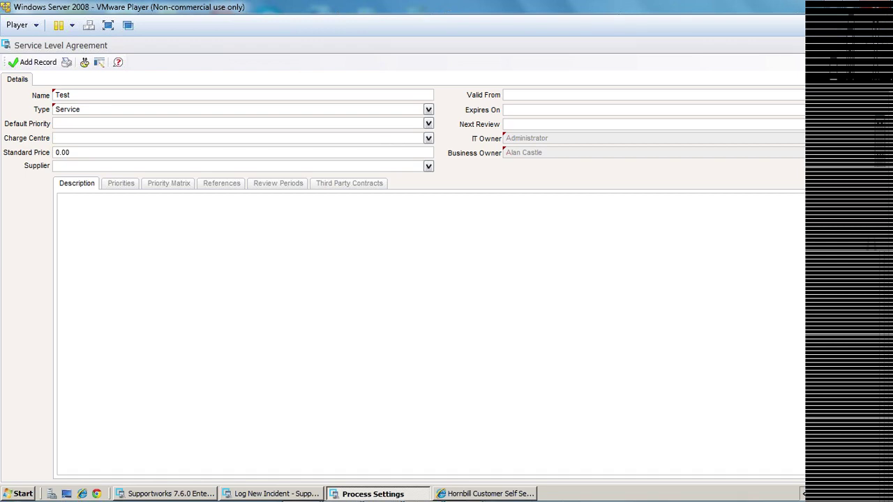
left_click(33, 62)
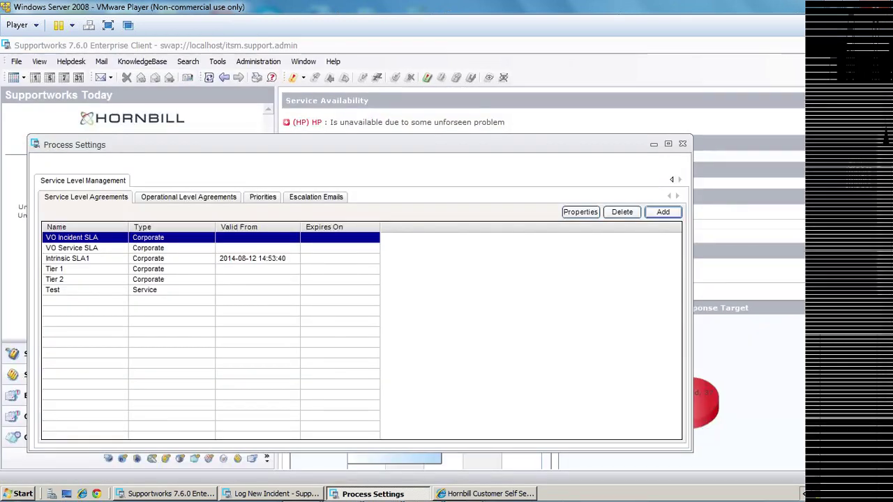
Check the Test SLA's priorities and the Priorities tab, then close Process Settings.
double_click(70, 290)
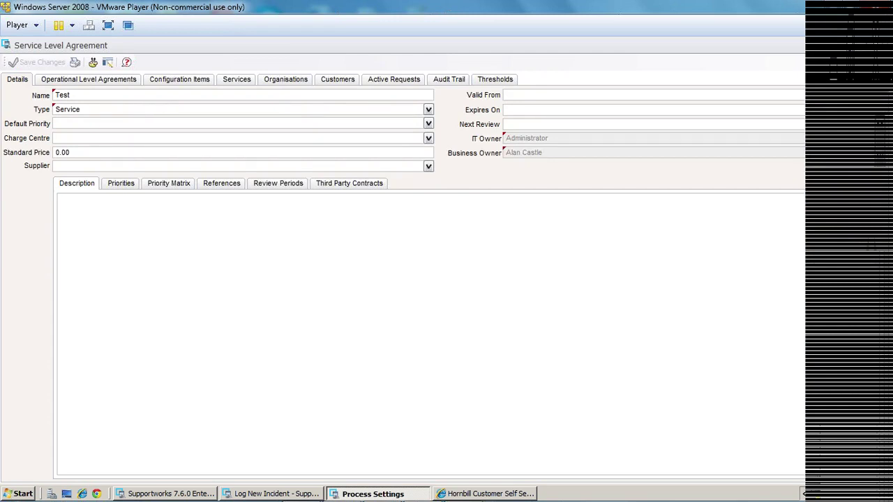
left_click(121, 183)
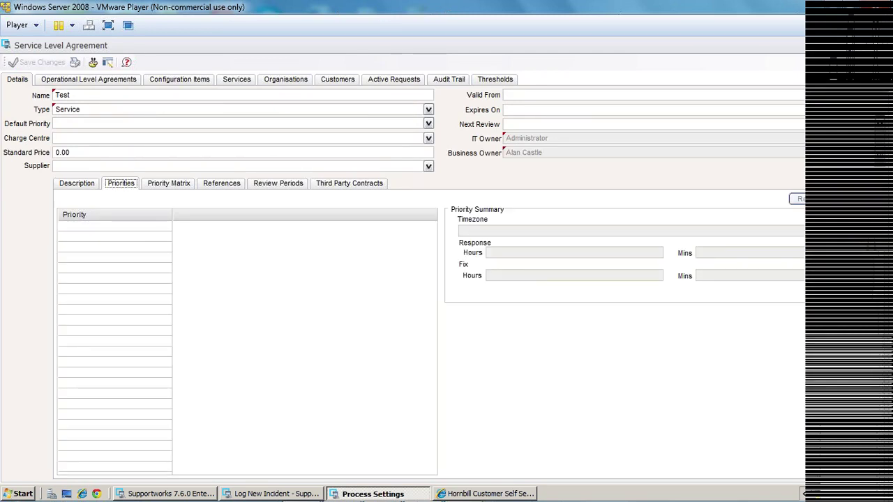
key("Escape")
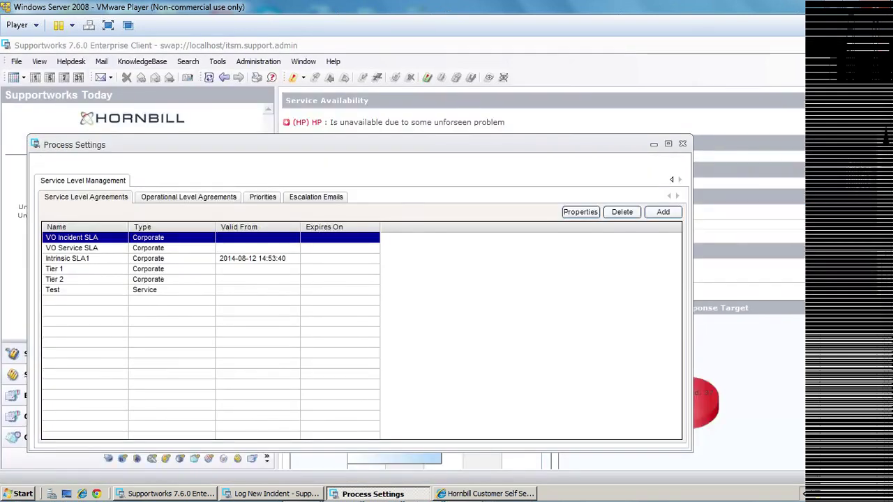
left_click(263, 197)
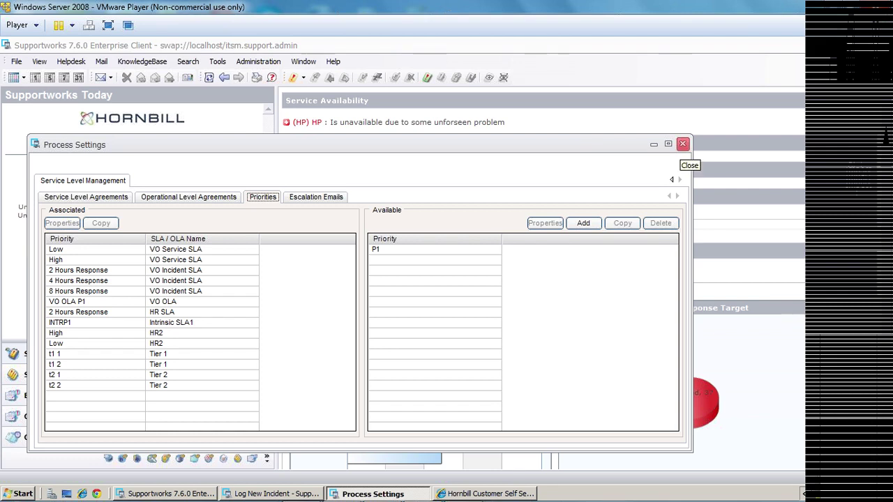
left_click(682, 144)
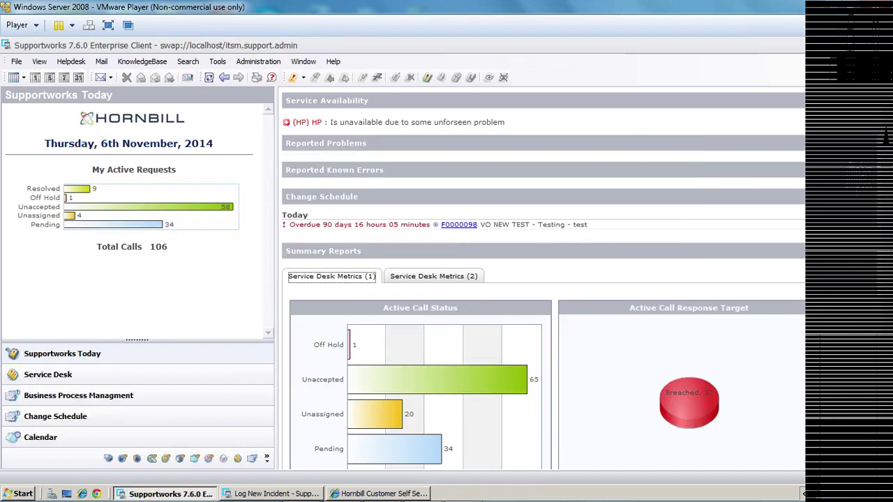
Open the HR service from the service portfolio and show its Service Levels.
left_click(16, 62)
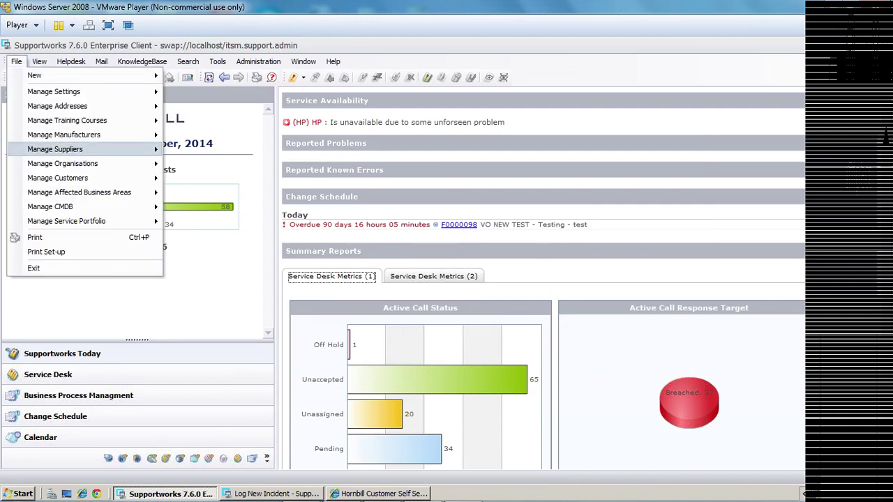
mouse_move(67, 221)
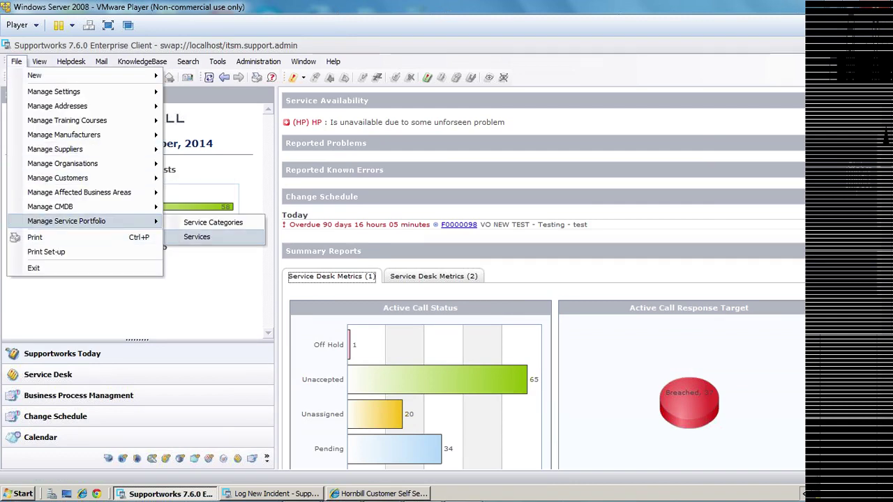
left_click(197, 236)
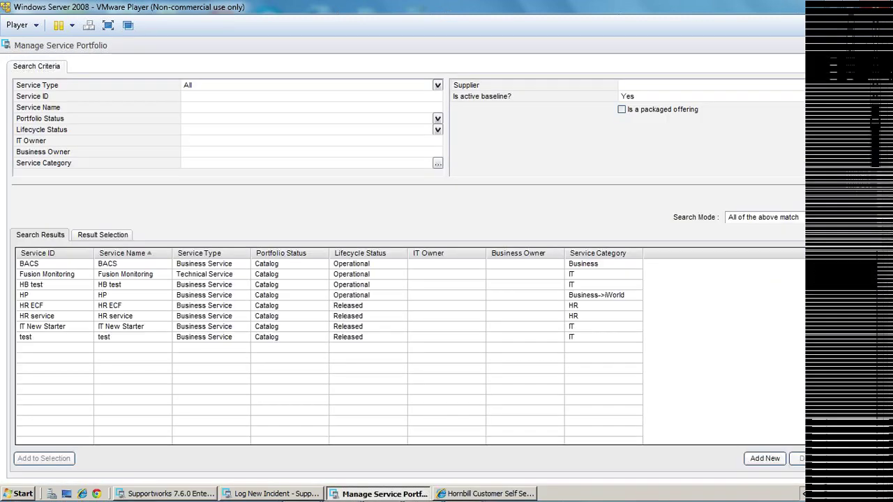
double_click(42, 316)
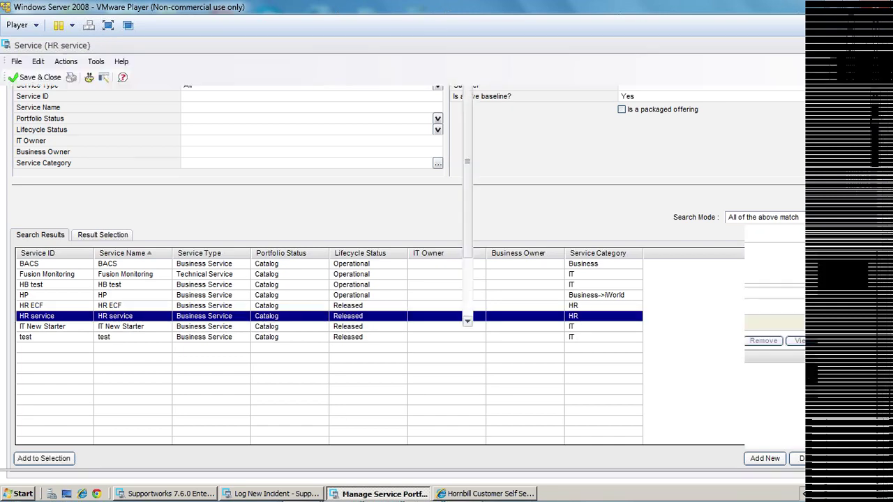
left_click(160, 308)
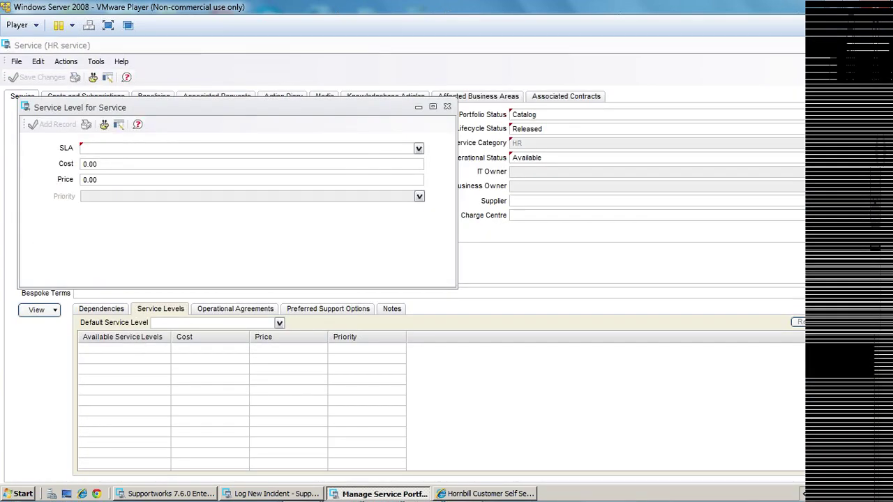
Draft a service level with SLA Test, then close it without saving.
key("alt+Down")
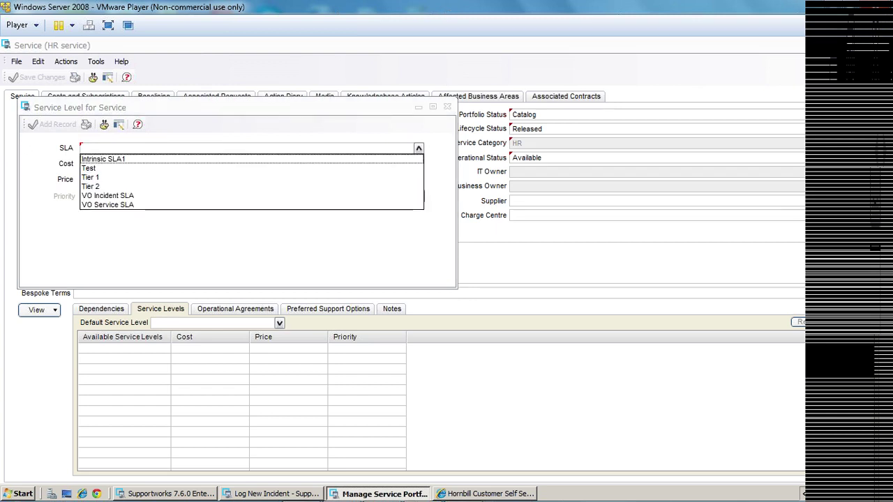
key("Down")
key("Down")
key("Down")
key("Up")
key("Up")
key("Return")
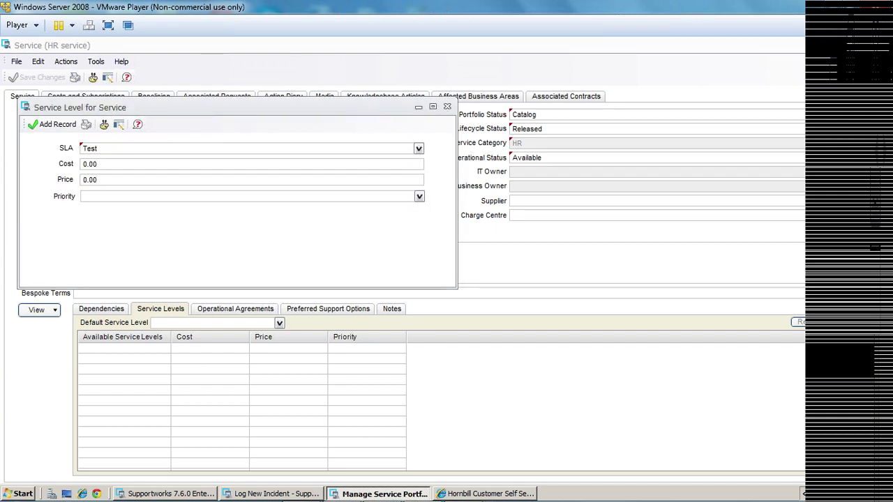
left_click(419, 196)
key("Down")
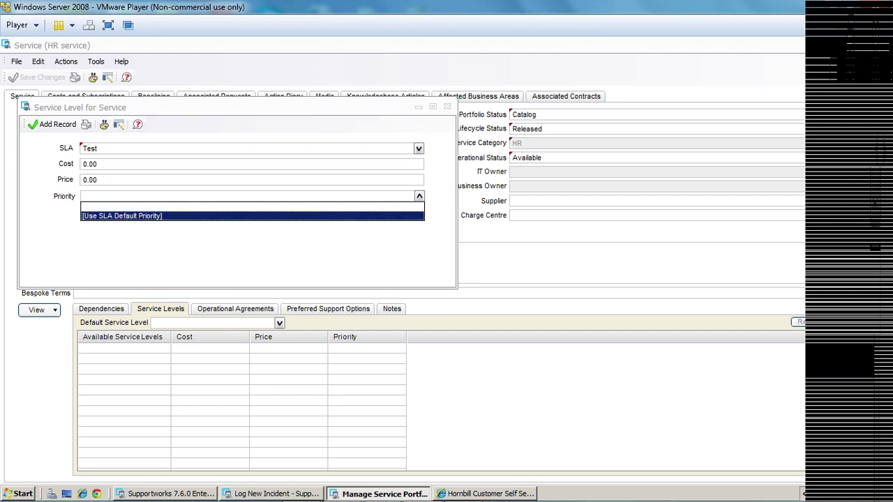
key("Escape")
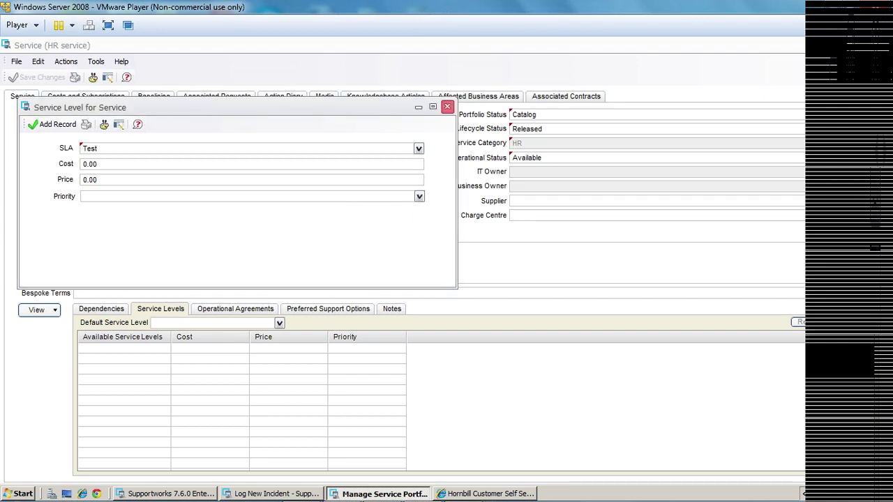
left_click(448, 107)
key("Return")
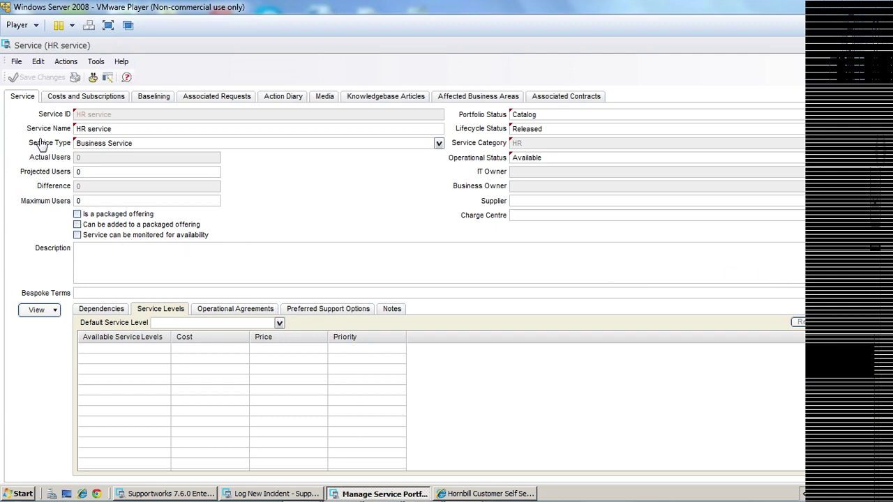
Look through the HR service's costs, subscriptions and request form options, then close the record.
left_click(72, 97)
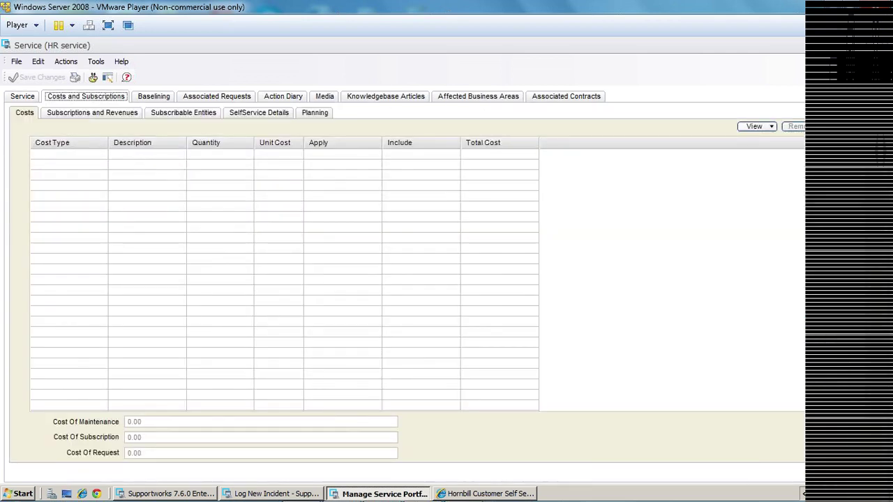
left_click(92, 112)
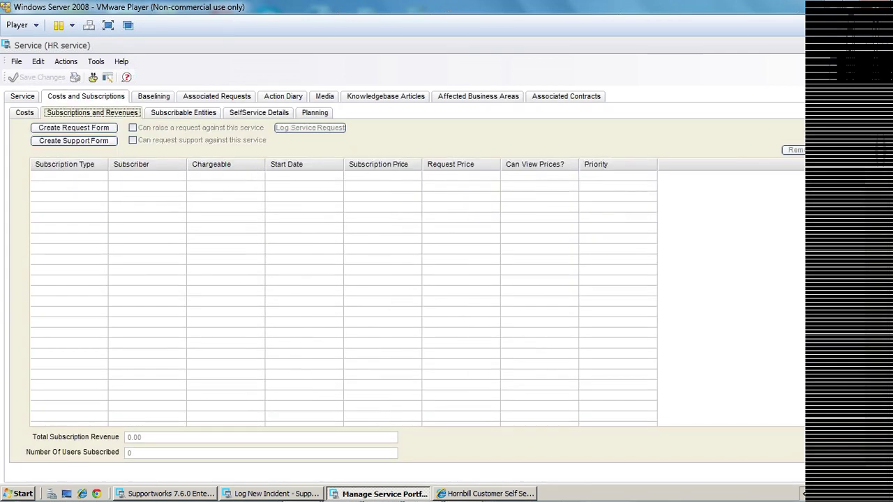
left_click(74, 128)
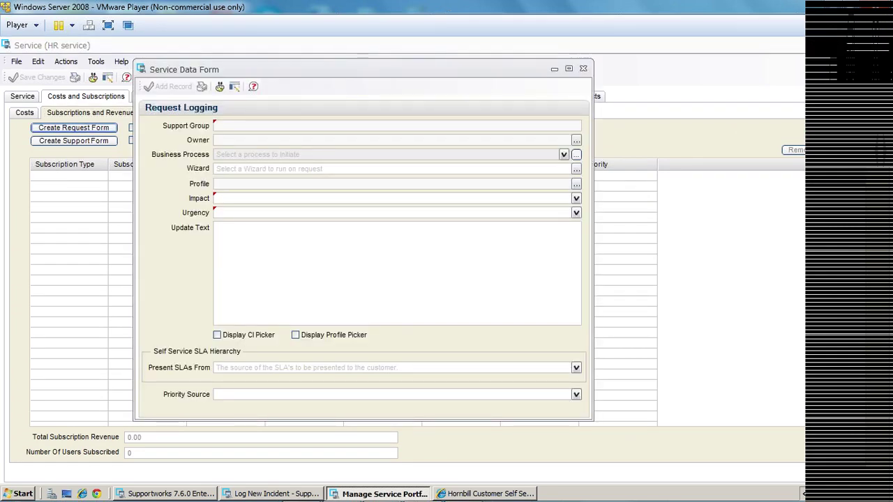
left_click(584, 69)
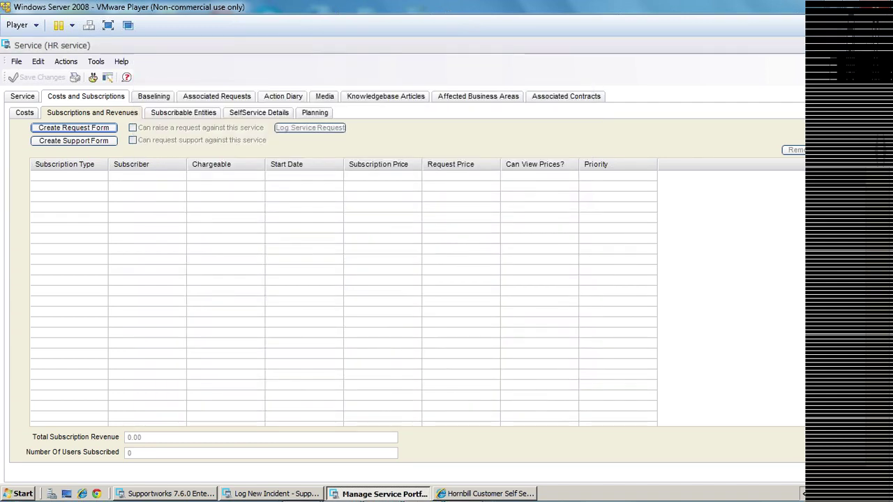
left_click(887, 39)
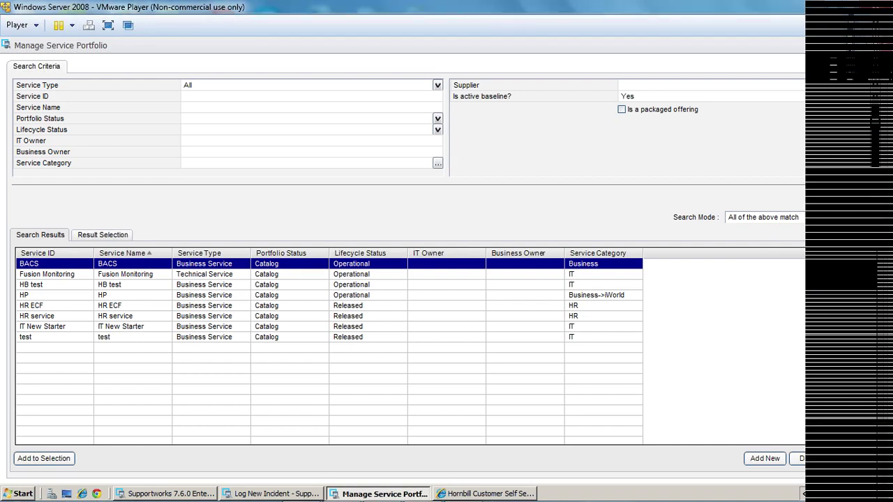
Close Manage Service Portfolio and open Request Support's properties under General Settings > SelfService Wizards.
key("alt+F4")
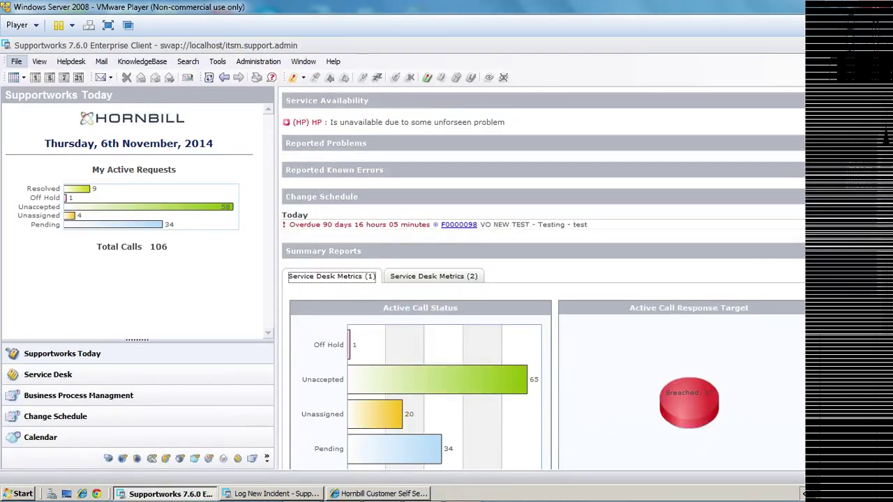
key("alt+f")
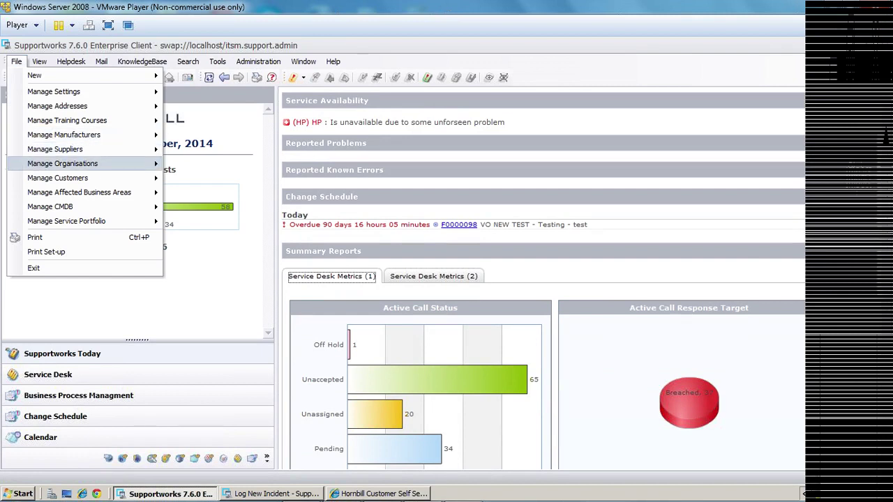
key("Right")
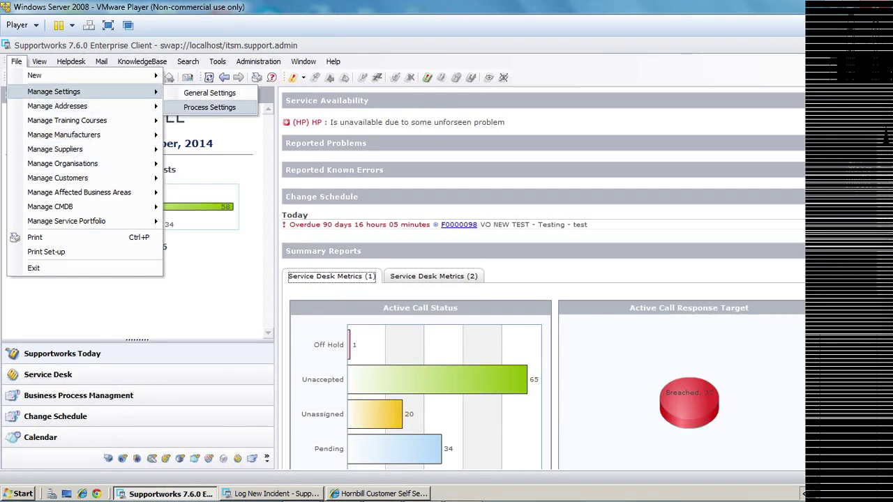
key("Right")
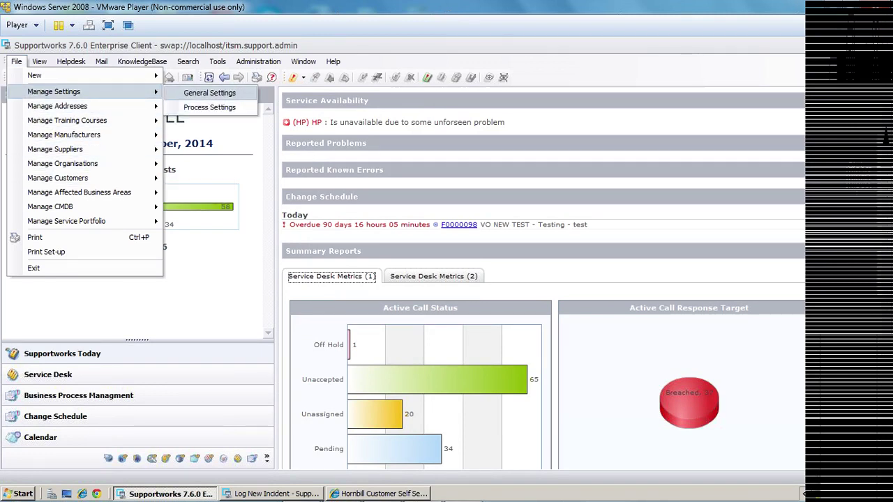
key("Return")
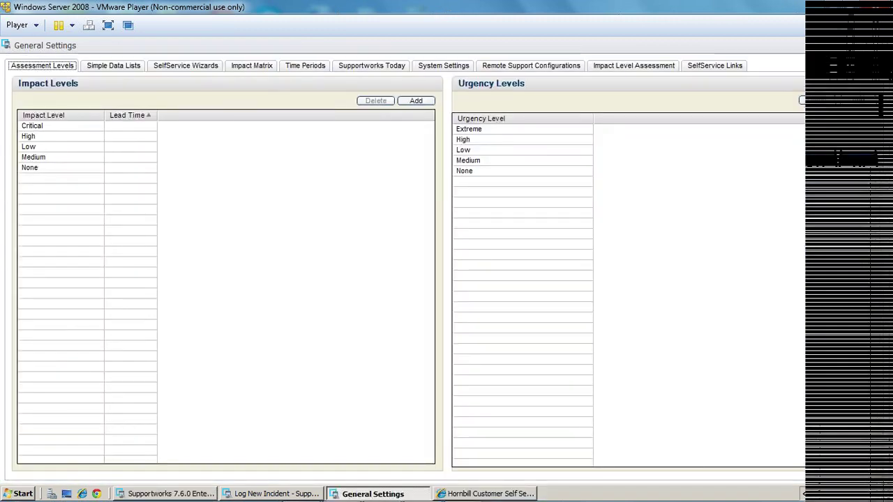
key("Right")
key("Right")
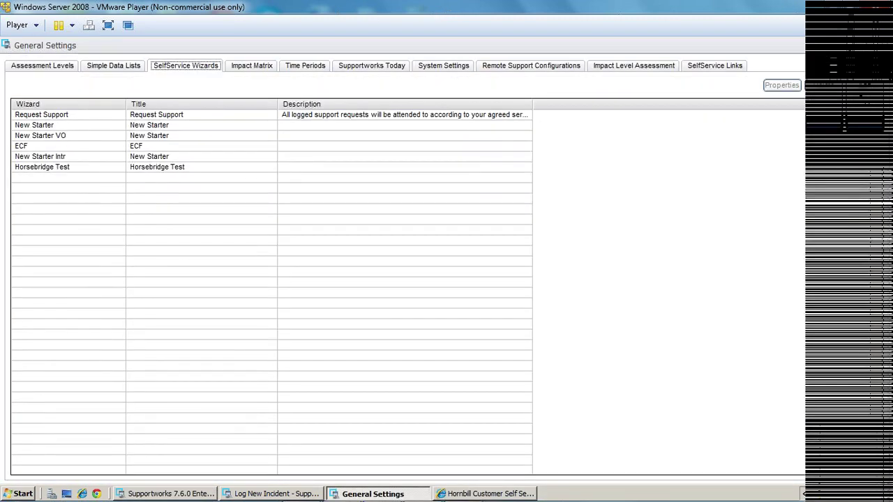
key("Tab")
key("Return")
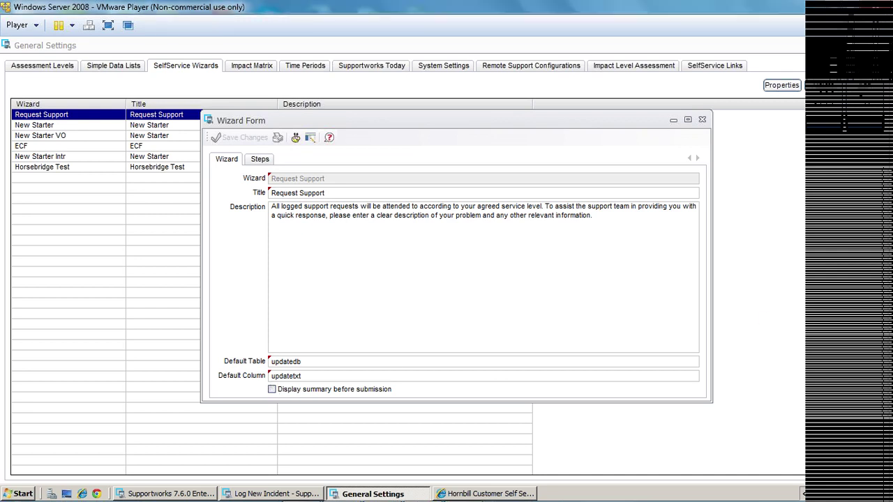
Tick 'Display summary before submission' for Request Support and switch to the self-service portal.
left_click(271, 389)
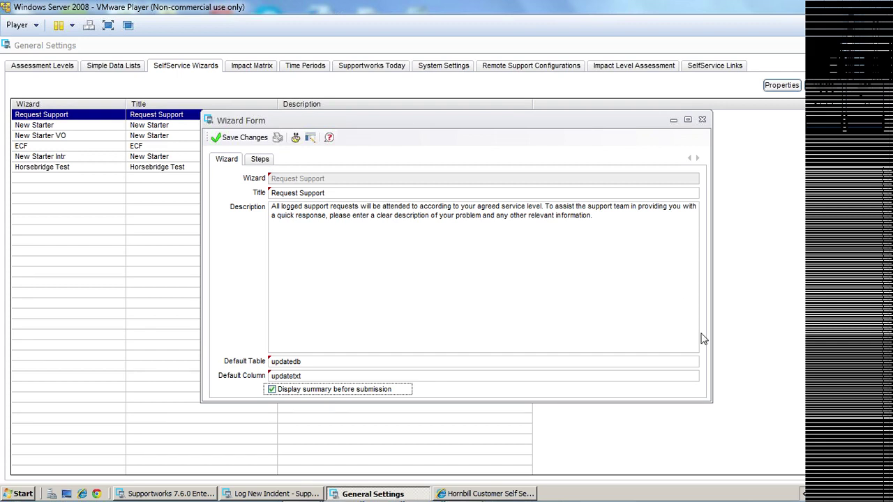
mouse_move(161, 497)
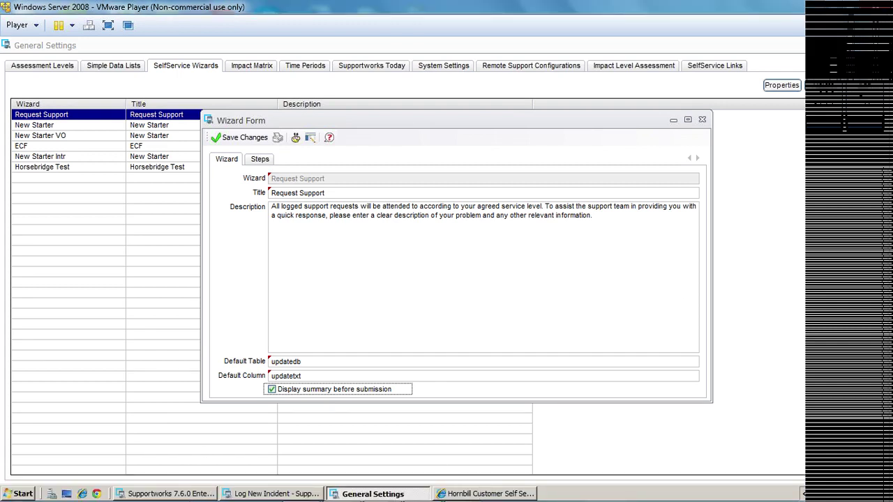
left_click(488, 494)
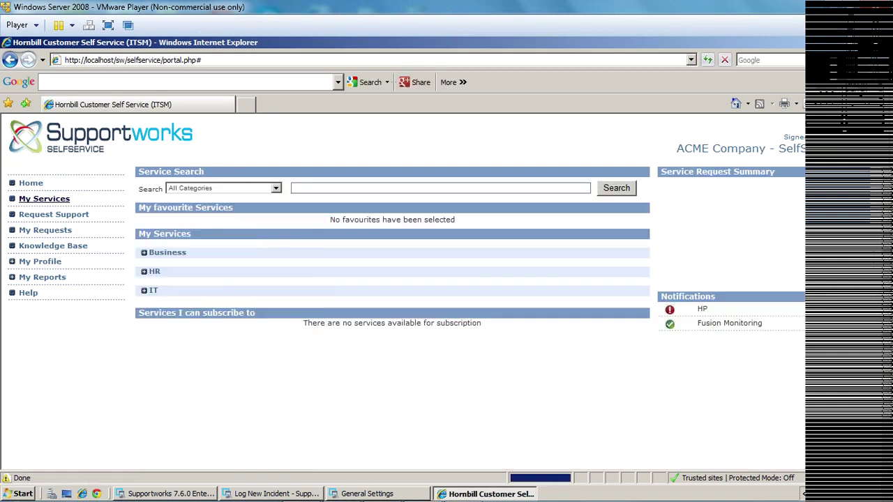
Expand Business > iWorld to reveal the HP service, then switch back to the Enterprise Client.
left_click(143, 252)
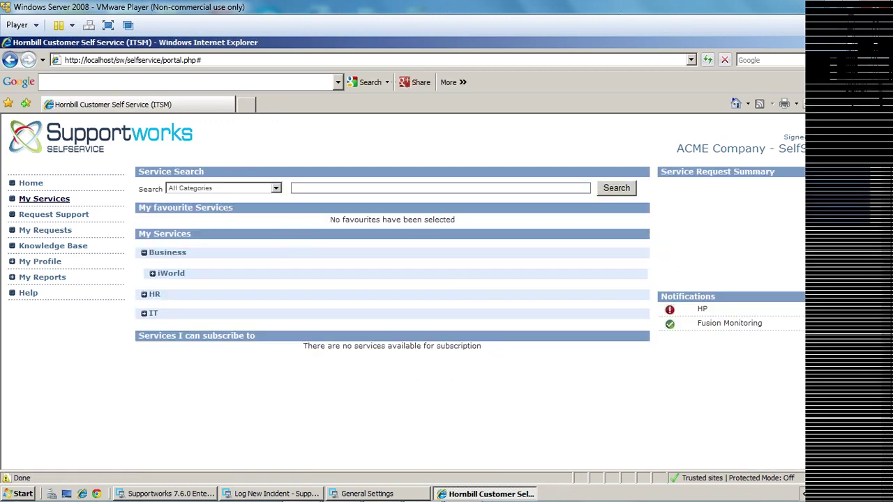
left_click(152, 274)
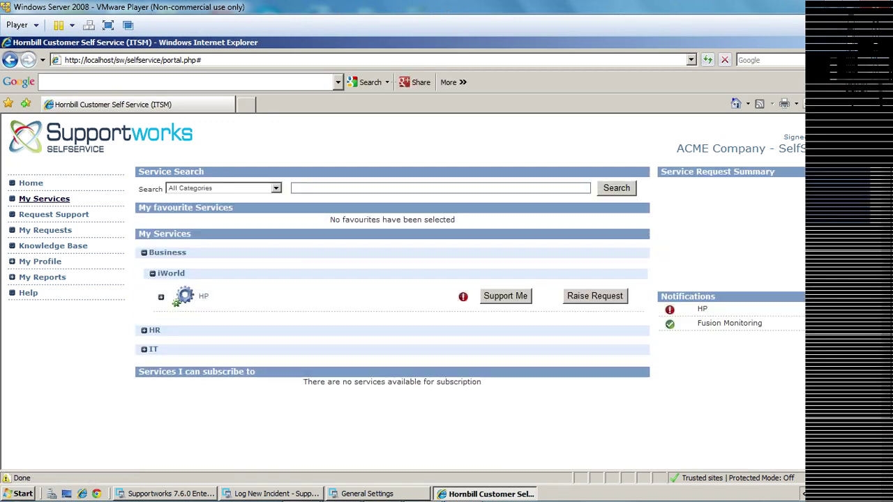
left_click(160, 297)
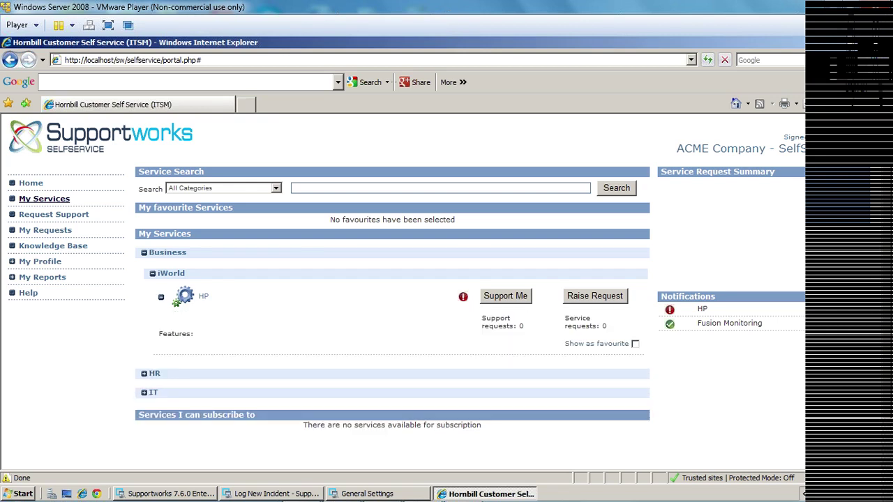
left_click(161, 297)
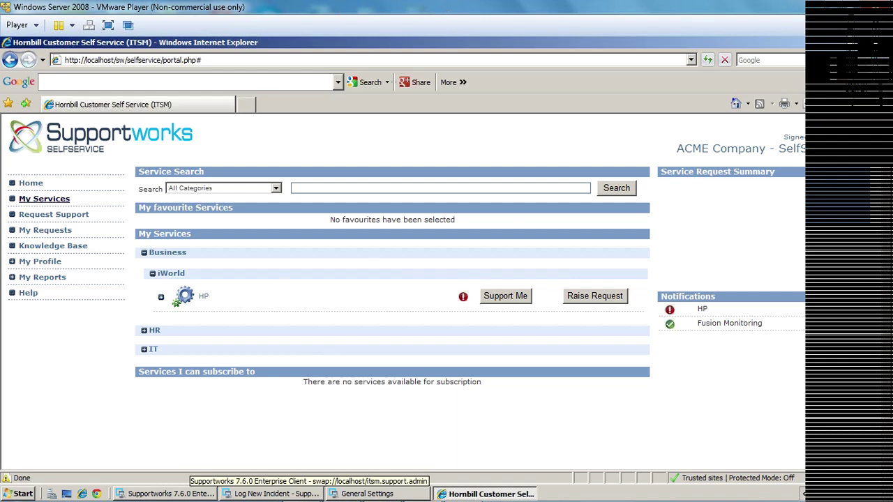
key("alt+Tab")
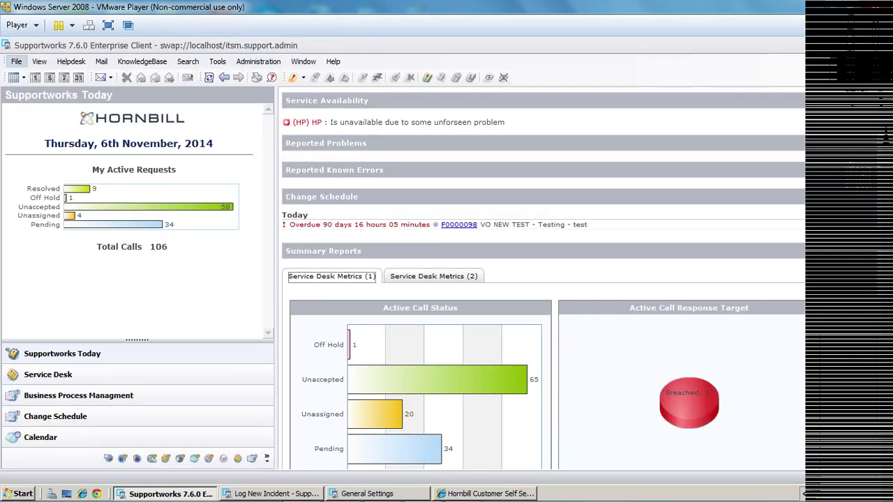
Open the Service Categories list (HR, IT, Business) and close it again.
left_click(16, 61)
mouse_move(67, 221)
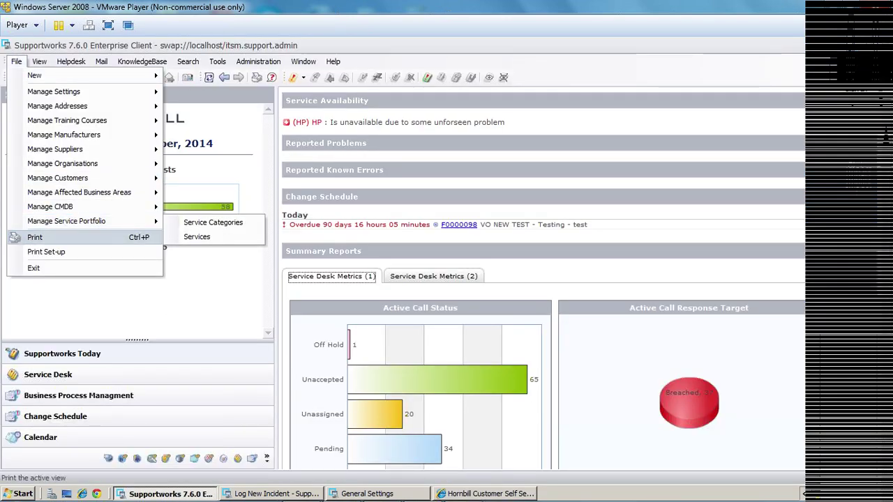
left_click(212, 222)
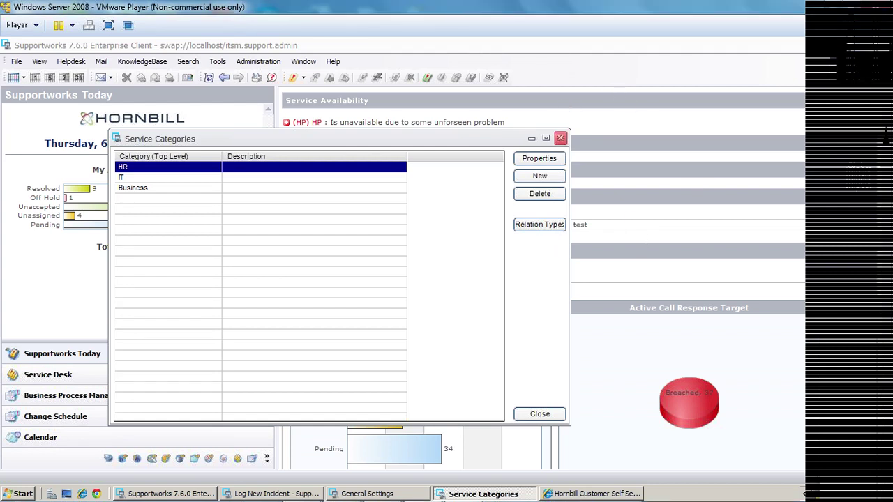
left_click(560, 142)
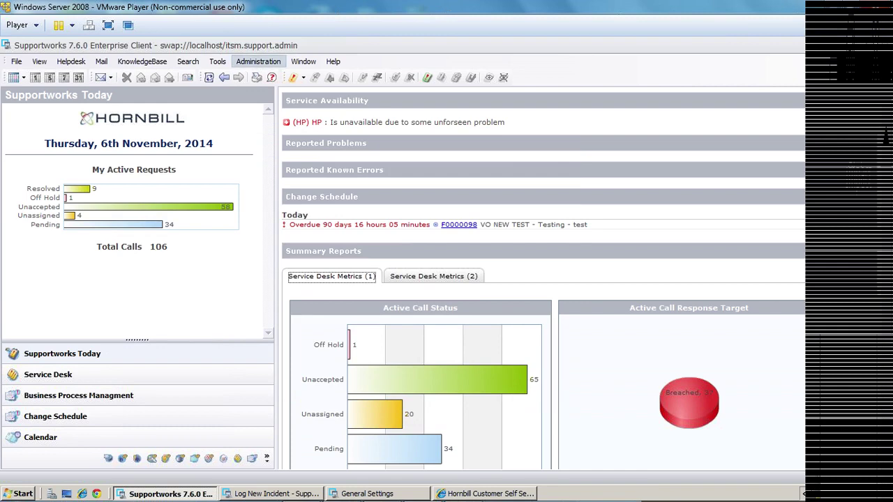
Open the ITSM data dictionary in the Data Dictionary Editor and view Global Parameters > Application Settings.
left_click(258, 61)
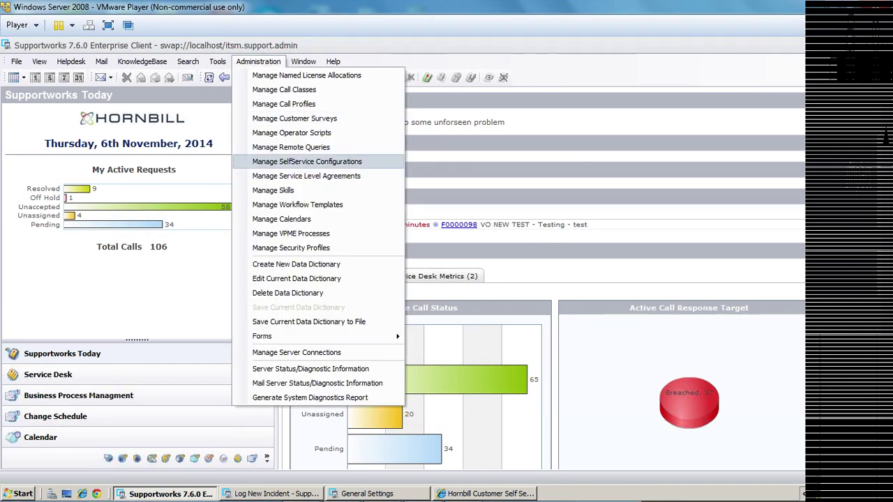
key("Escape")
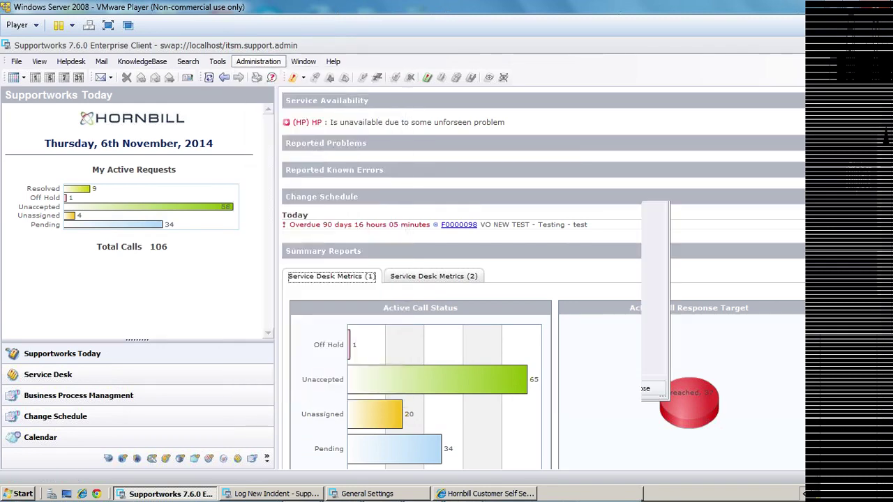
left_click(233, 240)
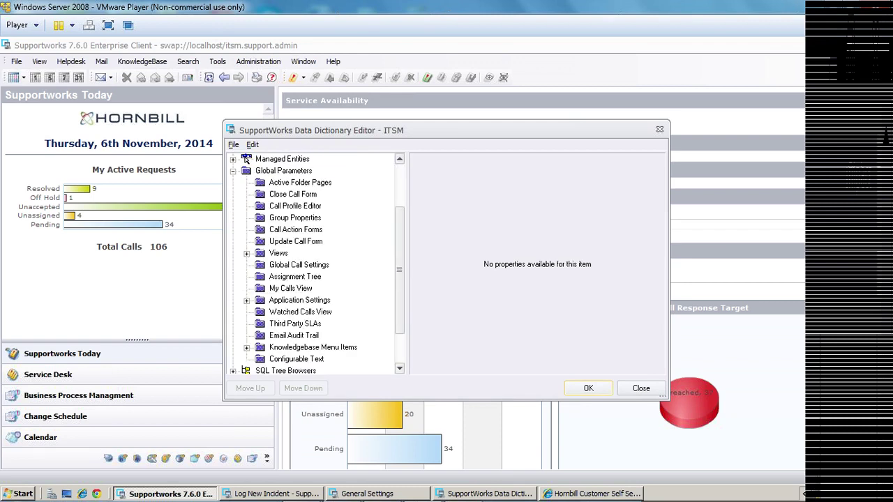
left_click(299, 300)
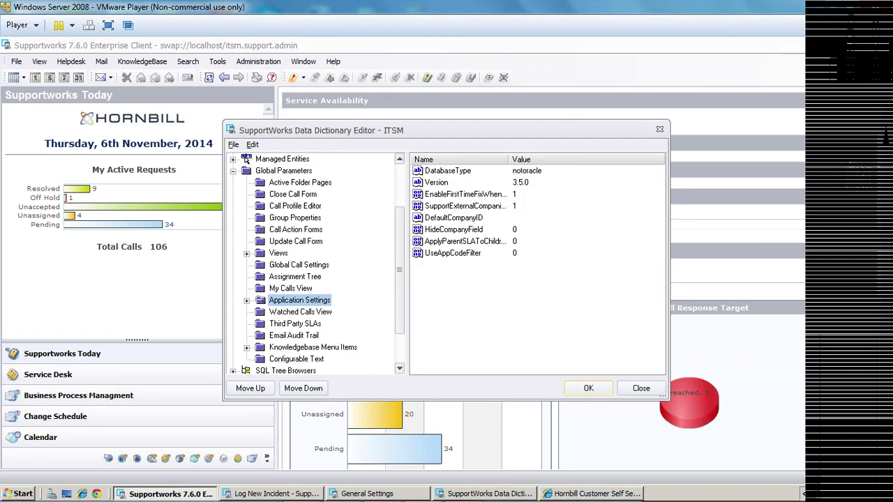